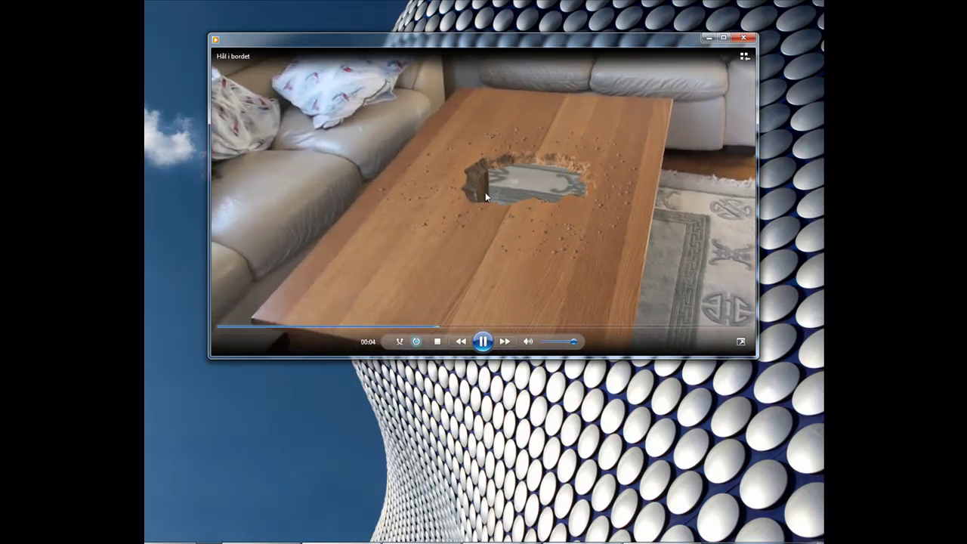
# - Pause the 'Hål i bordet' clip playing in Windows Media Player
pyautogui.click(713, 74)
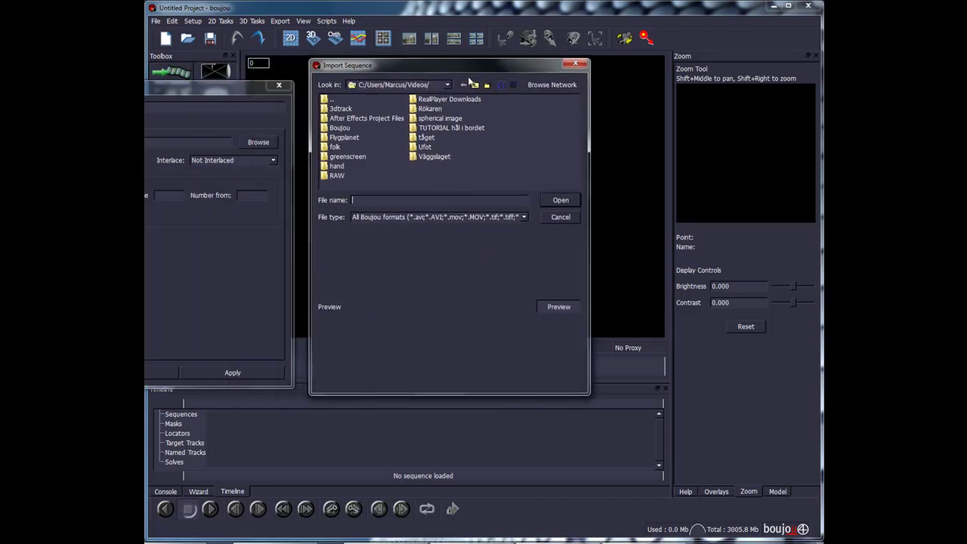
# - Pick Table_00000.jpg from the Sequence folder and bring the 390-frame import settings into view
pyautogui.click(476, 86)
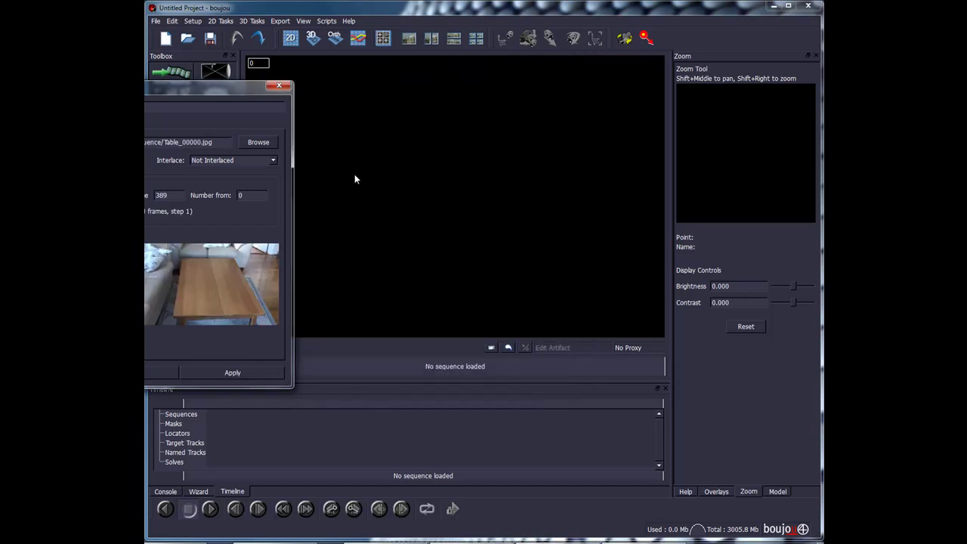
pyautogui.moveTo(197, 90); pyautogui.dragTo(499, 44)
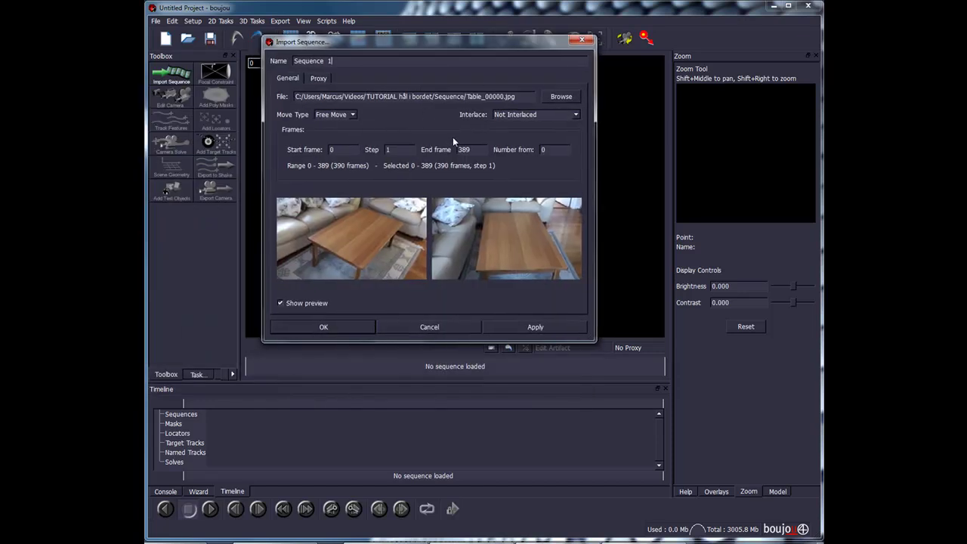
# - Confirm the Table sequence import and set the camera frame rate to 25
pyautogui.click(325, 328)
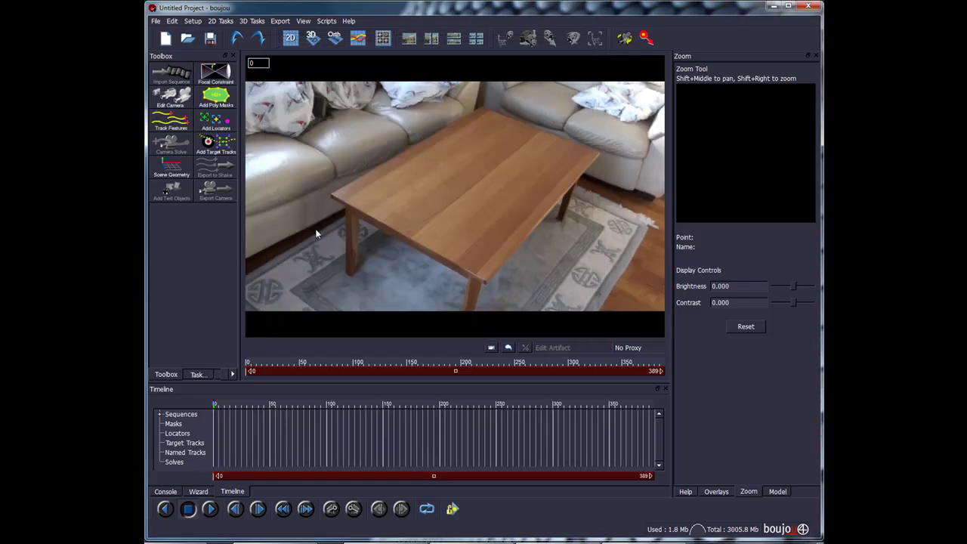
pyautogui.click(172, 96)
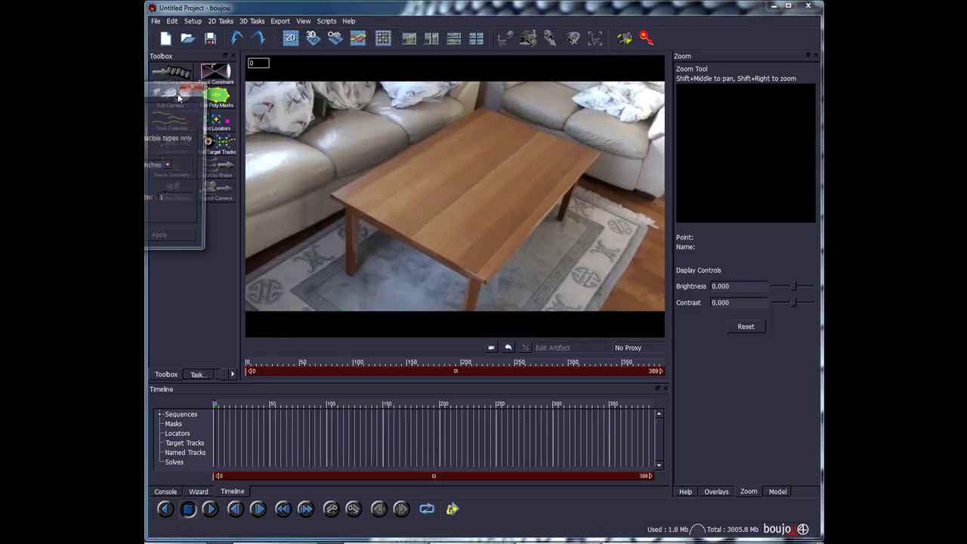
pyautogui.moveTo(166, 85); pyautogui.dragTo(469, 86)
pyautogui.click(342, 214)
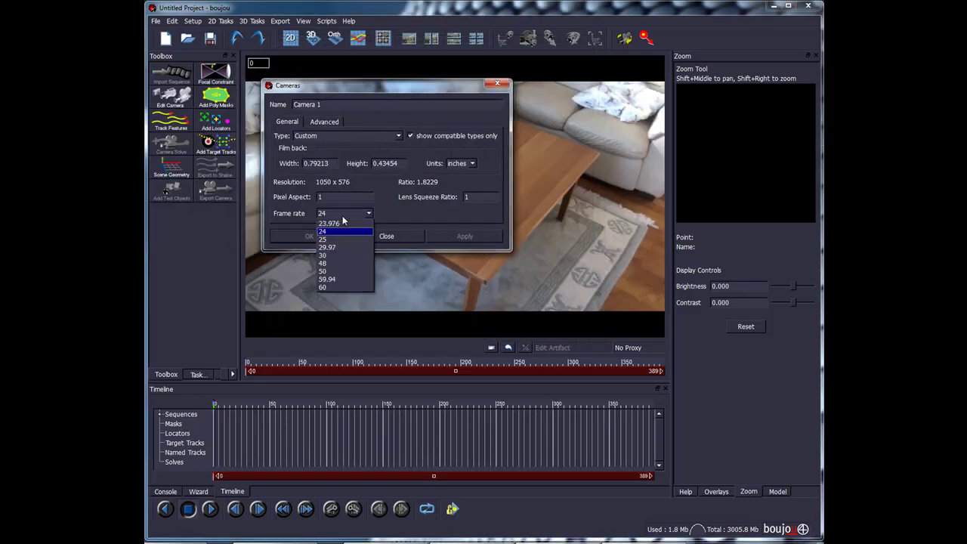
pyautogui.click(333, 236)
pyautogui.click(331, 235)
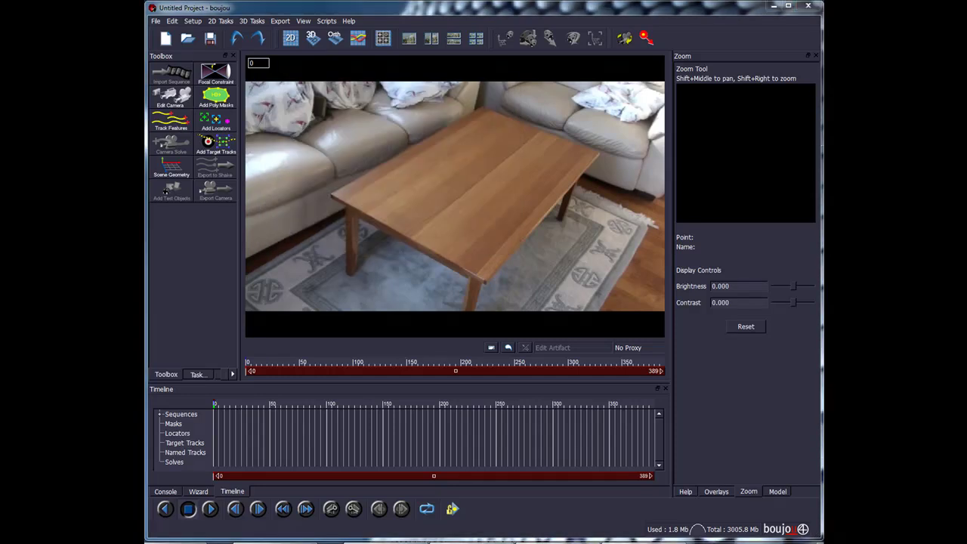
# - Track features across all 390 frames, then play back the result and return to about frame 12
pyautogui.click(171, 121)
pyautogui.moveTo(365, 94); pyautogui.dragTo(426, 98)
pyautogui.click(424, 234)
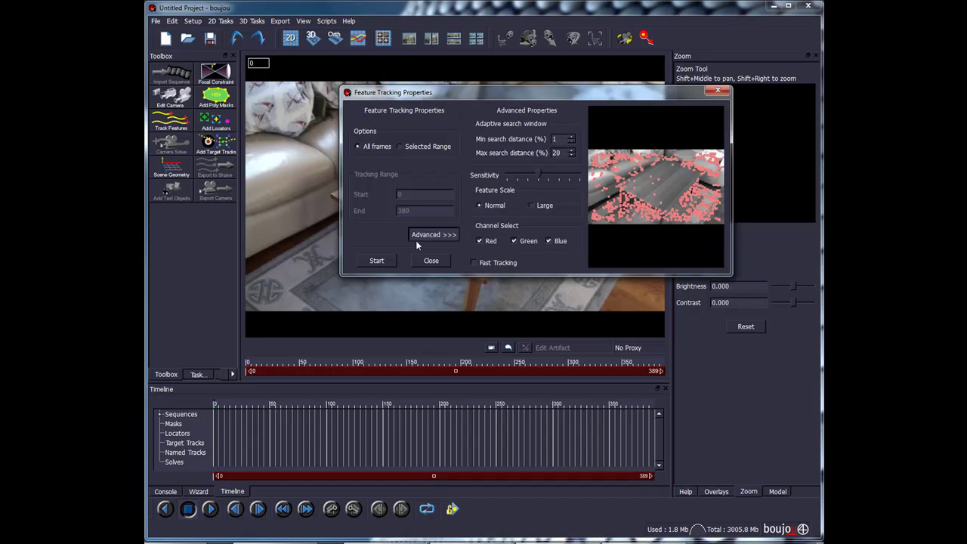
pyautogui.click(439, 238)
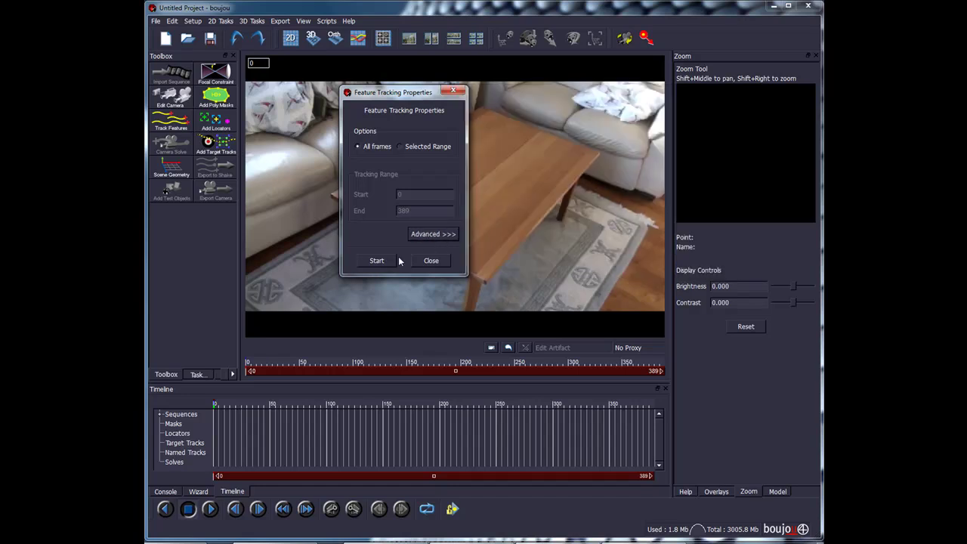
pyautogui.click(378, 261)
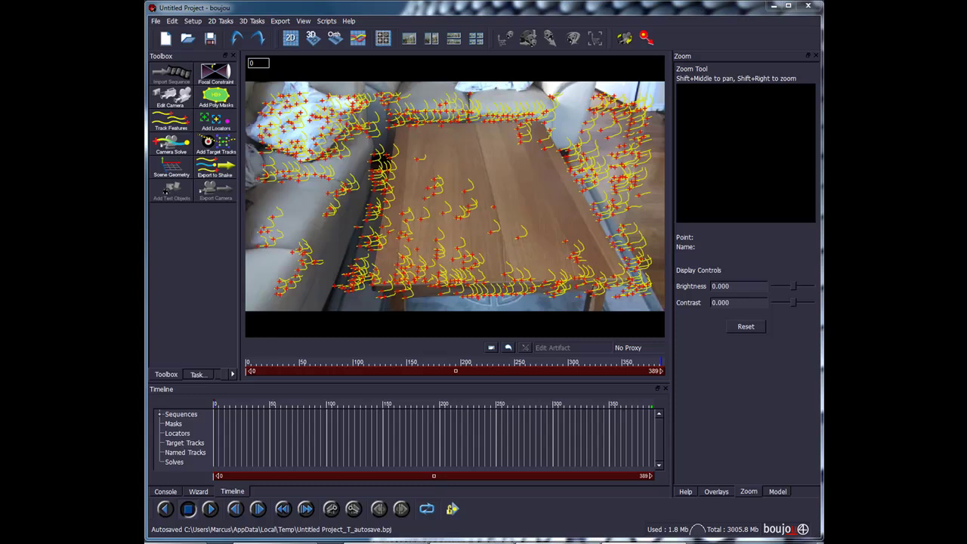
pyautogui.press('space')
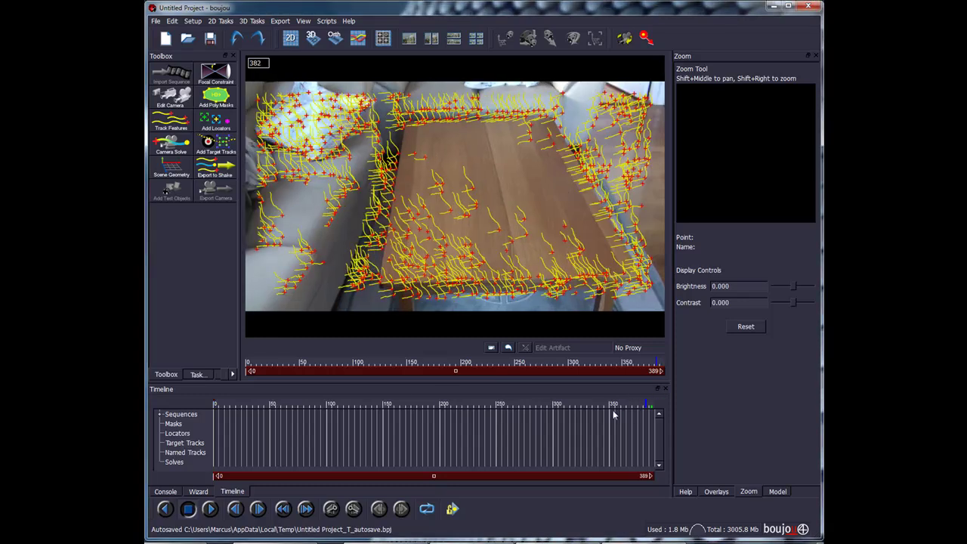
pyautogui.moveTo(316, 401); pyautogui.dragTo(214, 402)
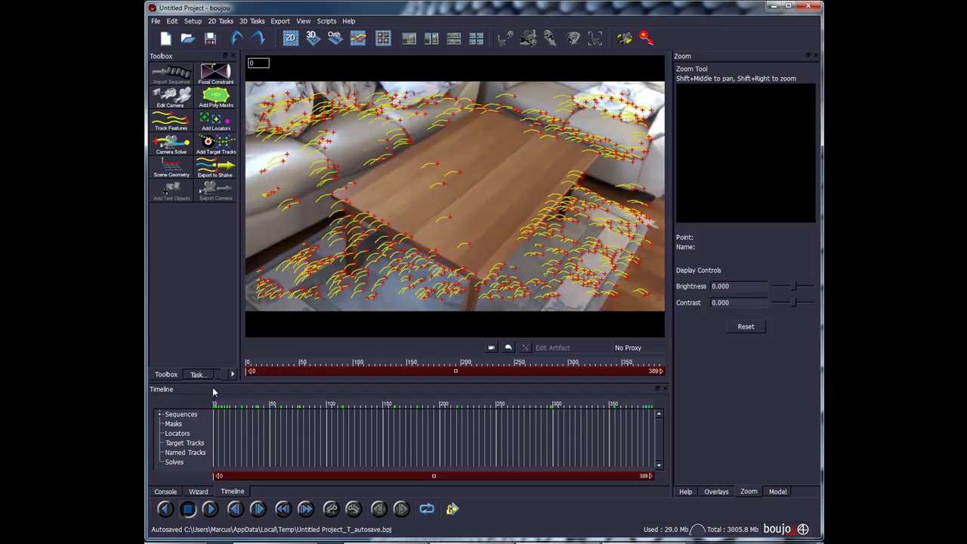
# - Solve the camera over all frames into Camera solve 1 and check the solve at frame 149
pyautogui.click(171, 143)
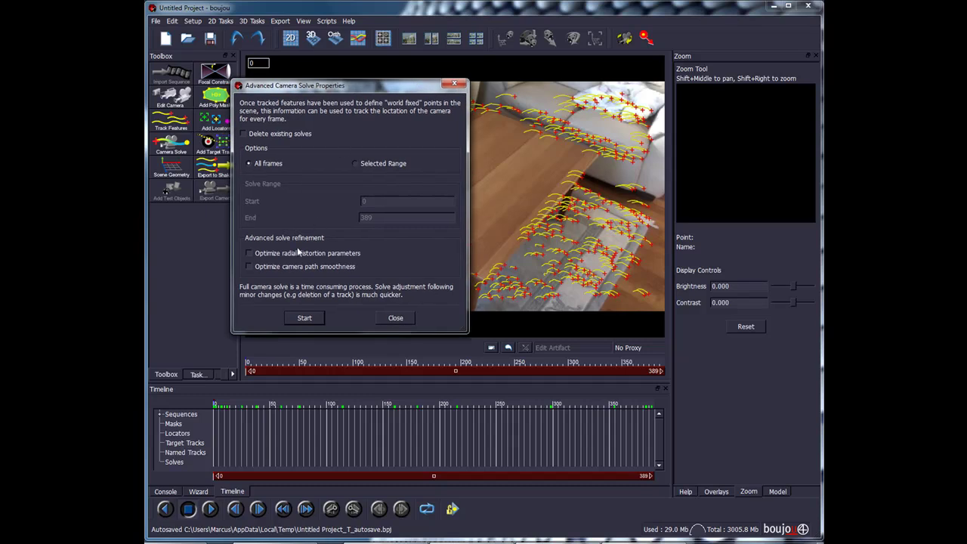
pyautogui.click(303, 318)
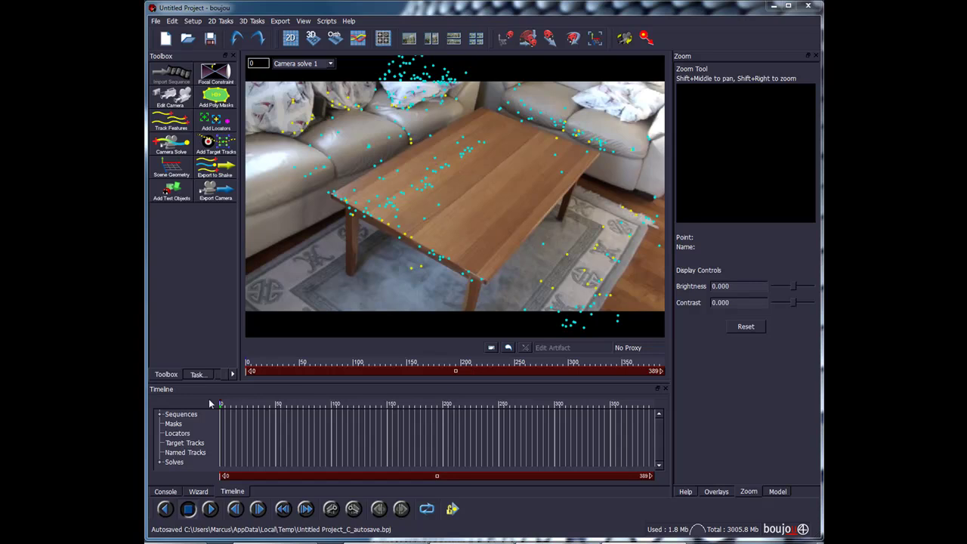
pyautogui.moveTo(211, 405)
pyautogui.mouseDown()
pyautogui.moveTo(352, 421)
pyautogui.moveTo(447, 413)
pyautogui.moveTo(619, 421)
pyautogui.moveTo(423, 428)
pyautogui.moveTo(221, 406)
pyautogui.mouseUp()
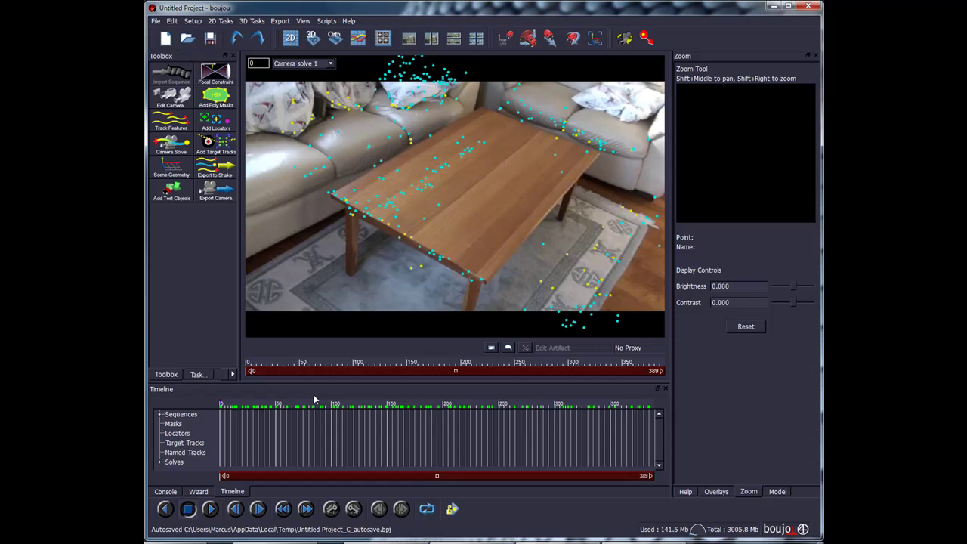
pyautogui.click(312, 38)
pyautogui.moveTo(421, 135); pyautogui.dragTo(445, 292, button='right')
pyautogui.moveTo(445, 292); pyautogui.dragTo(477, 219)
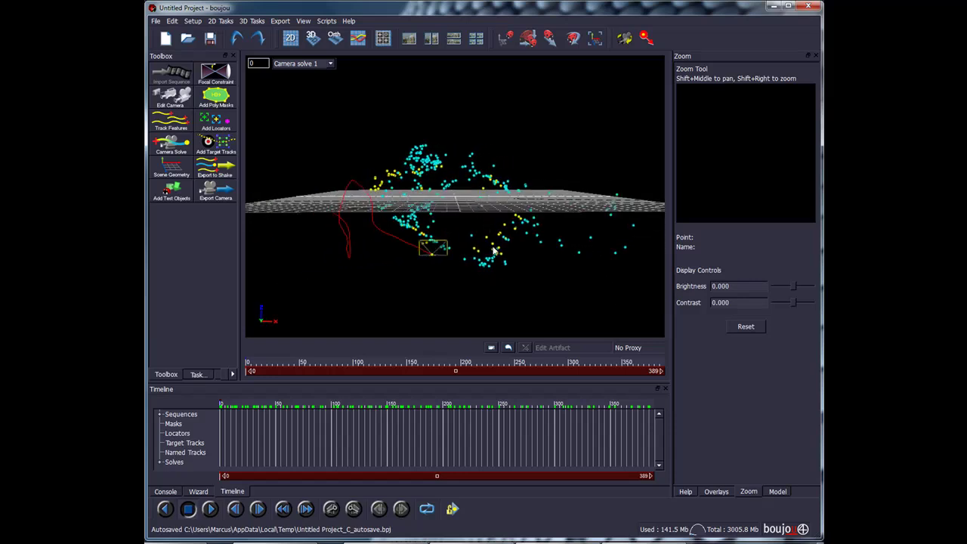
pyautogui.moveTo(510, 257); pyautogui.dragTo(478, 189)
pyautogui.moveTo(505, 240); pyautogui.dragTo(430, 253)
pyautogui.moveTo(473, 290)
pyautogui.mouseDown()
pyautogui.moveTo(468, 283)
pyautogui.moveTo(492, 295)
pyautogui.mouseUp()
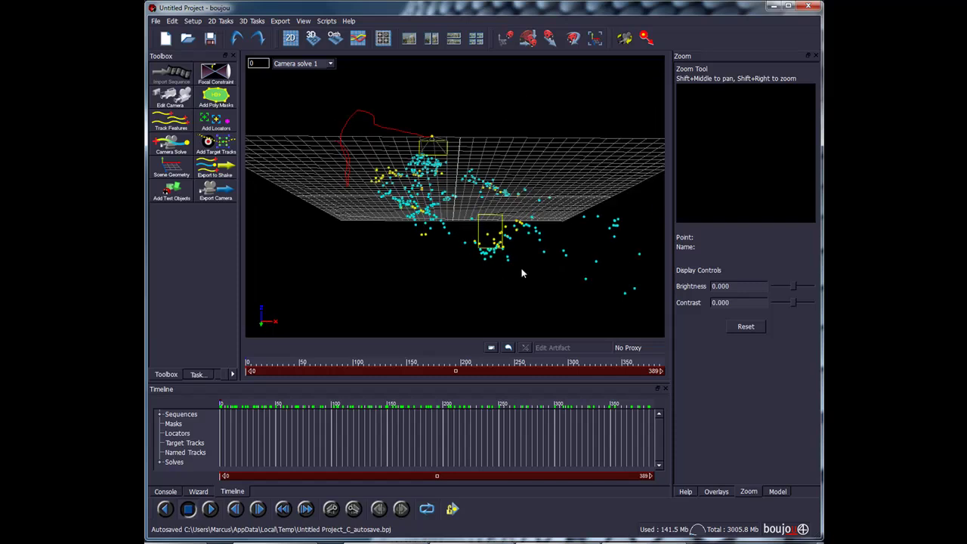
pyautogui.click(294, 42)
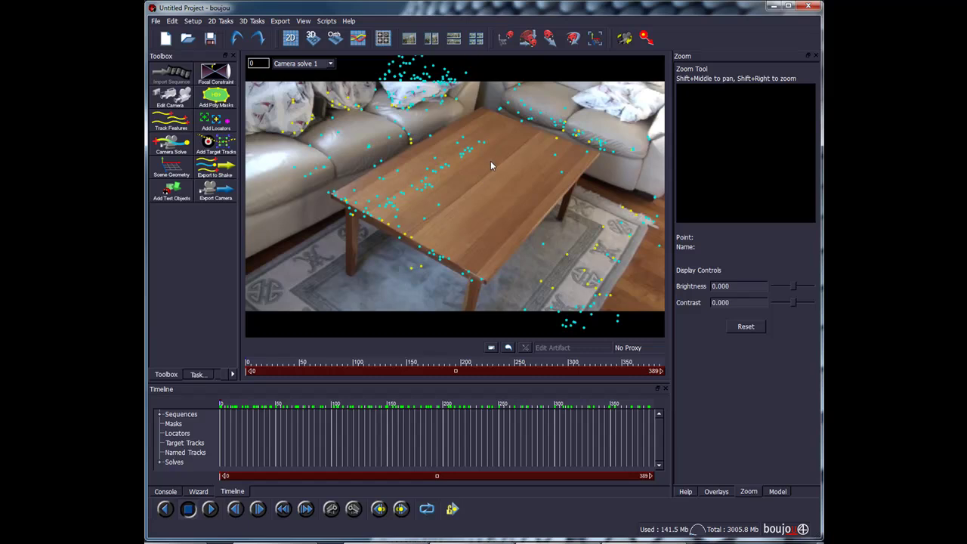
# - At frame 81, delete the pillow and couch tracks and select the point above the tabletop
pyautogui.moveTo(231, 411); pyautogui.dragTo(310, 411)
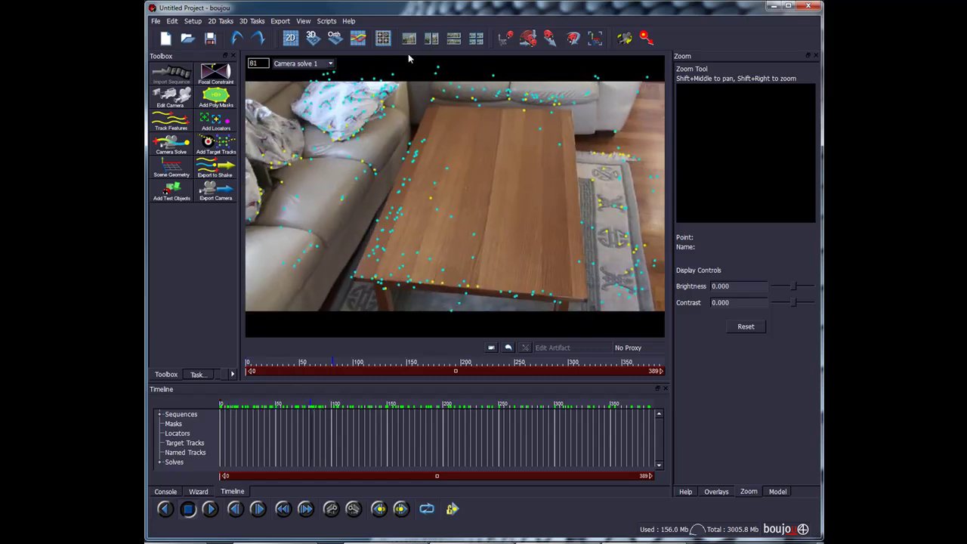
pyautogui.moveTo(408, 63); pyautogui.dragTo(295, 133)
pyautogui.press('Delete')
pyautogui.moveTo(299, 127); pyautogui.dragTo(243, 243)
pyautogui.press('Delete')
pyautogui.moveTo(371, 156); pyautogui.dragTo(274, 282)
pyautogui.moveTo(428, 56); pyautogui.dragTo(465, 87)
# - Show the solved scene in 3D from a tilted top-down angle and select groups of cloud points
pyautogui.click(312, 39)
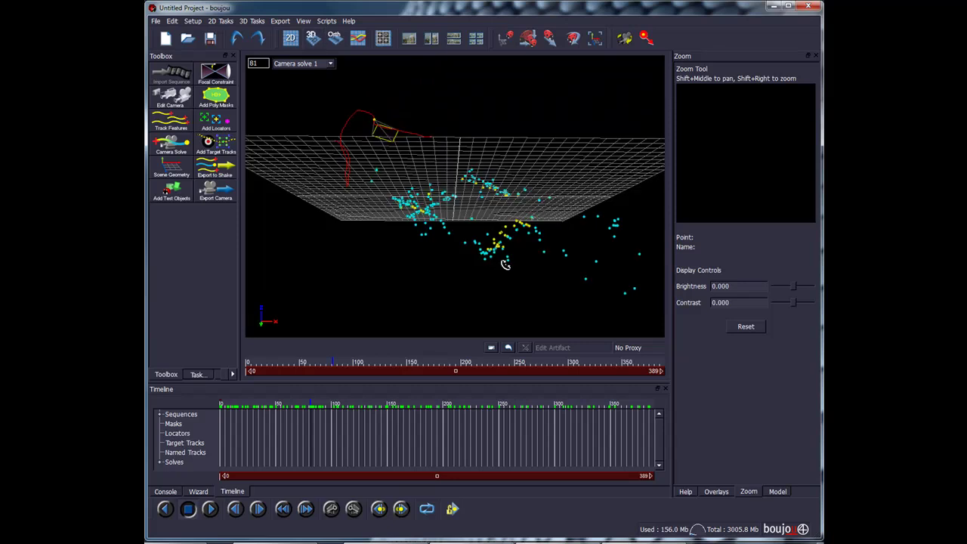
pyautogui.moveTo(506, 264); pyautogui.dragTo(433, 247)
pyautogui.moveTo(364, 178); pyautogui.dragTo(414, 228)
pyautogui.click(412, 206)
pyautogui.moveTo(371, 202); pyautogui.dragTo(393, 240)
pyautogui.moveTo(416, 170); pyautogui.dragTo(453, 203)
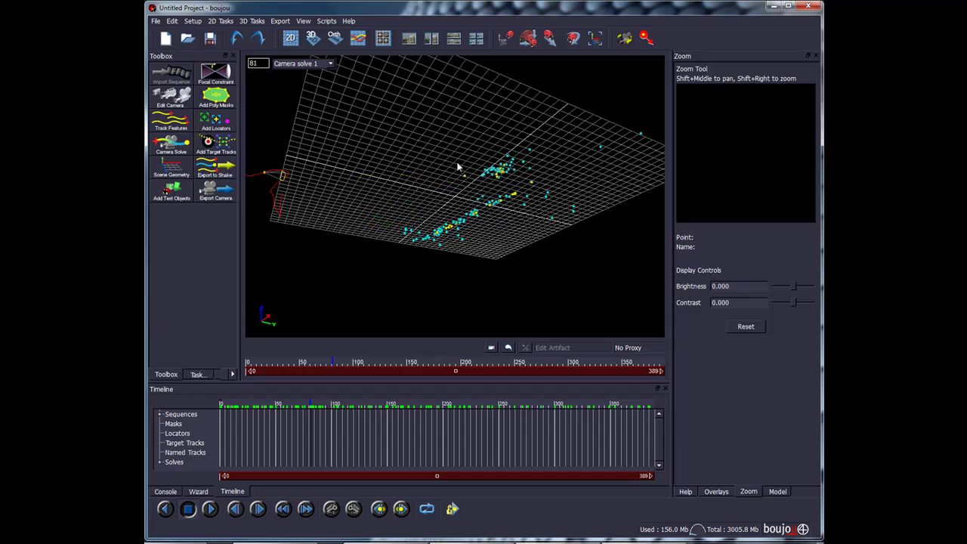
# - Orbit until the grid flattens and select the tabletop points in the point cloud
pyautogui.moveTo(490, 226); pyautogui.dragTo(490, 227, button='middle')
pyautogui.moveTo(442, 167); pyautogui.dragTo(465, 196)
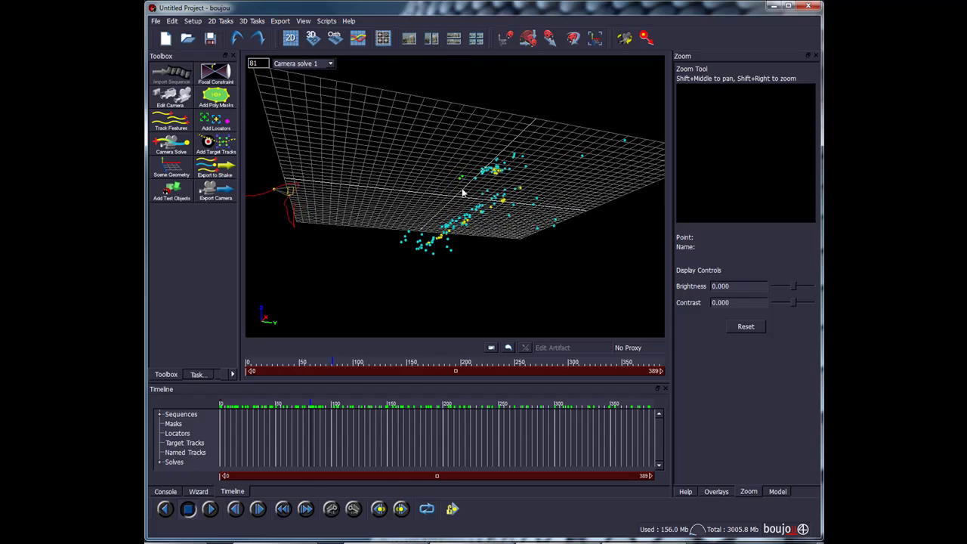
pyautogui.moveTo(458, 228); pyautogui.dragTo(467, 263, button='middle')
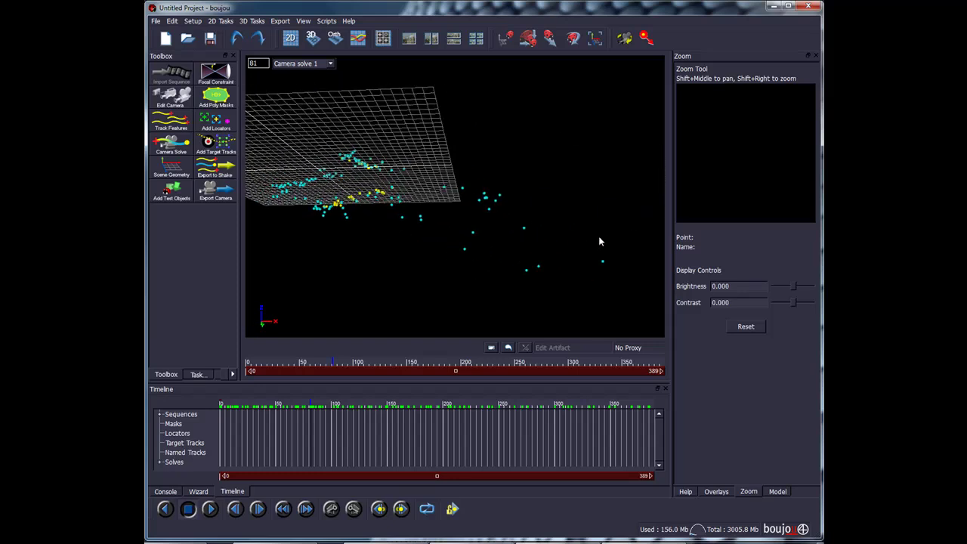
pyautogui.moveTo(653, 191); pyautogui.dragTo(402, 322)
pyautogui.moveTo(517, 132); pyautogui.dragTo(444, 215)
pyautogui.moveTo(415, 216); pyautogui.dragTo(428, 272, button='middle')
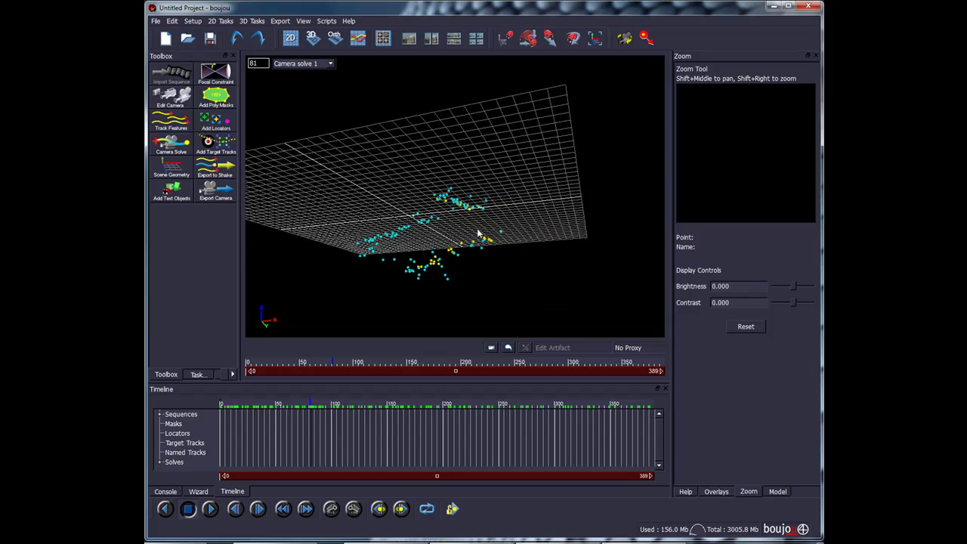
# - Back on the 2D footage, select the tabletop tracks and place a target track on the table corner
pyautogui.click(290, 39)
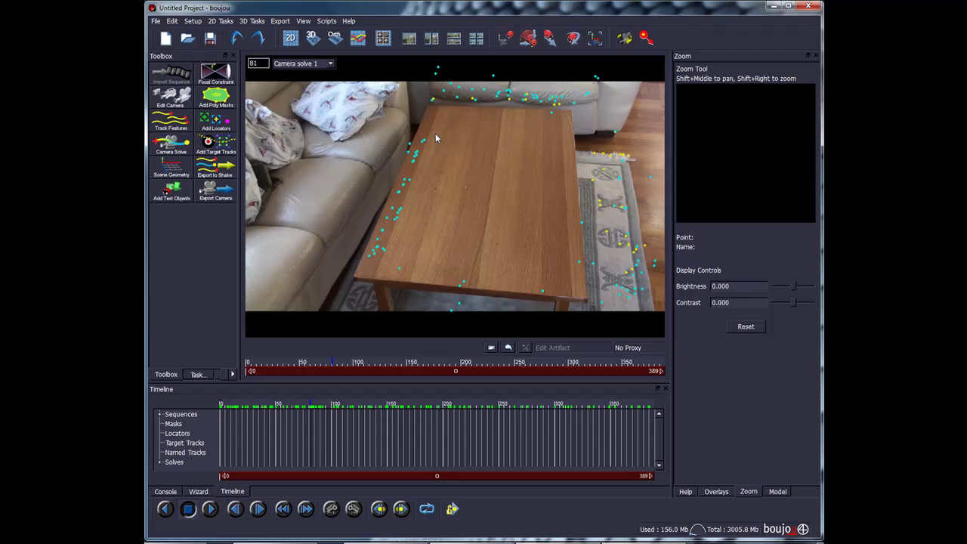
pyautogui.moveTo(435, 133); pyautogui.dragTo(333, 285)
pyautogui.moveTo(419, 229); pyautogui.dragTo(558, 334)
pyautogui.click(227, 146)
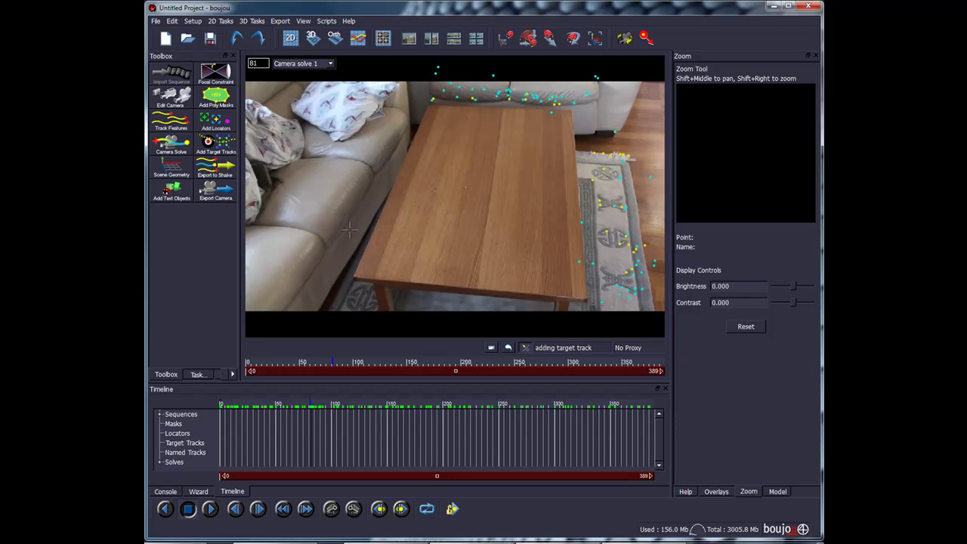
pyautogui.click(353, 277)
# - Reposition Target track 1 onto the table corner on several frames, including the last, then finish editing
pyautogui.click(353, 276)
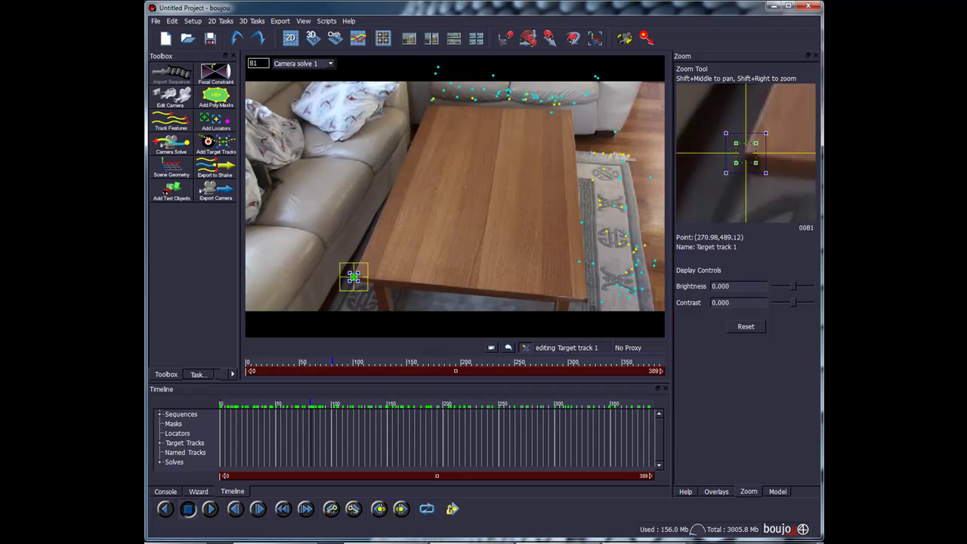
pyautogui.moveTo(312, 409); pyautogui.dragTo(219, 408)
pyautogui.click(347, 235)
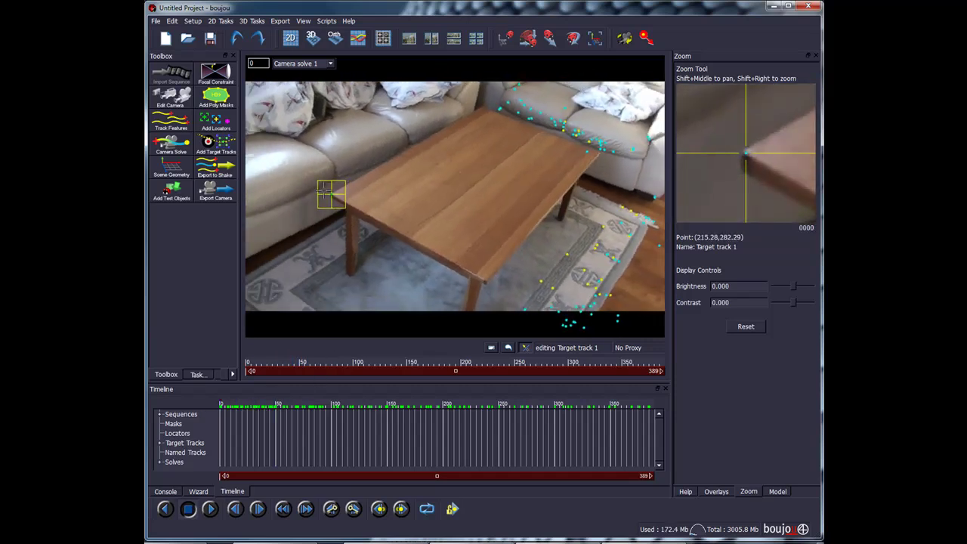
pyautogui.moveTo(746, 155); pyautogui.dragTo(760, 152)
pyautogui.moveTo(236, 408); pyautogui.dragTo(654, 419)
pyautogui.click(342, 271)
pyautogui.click(369, 287)
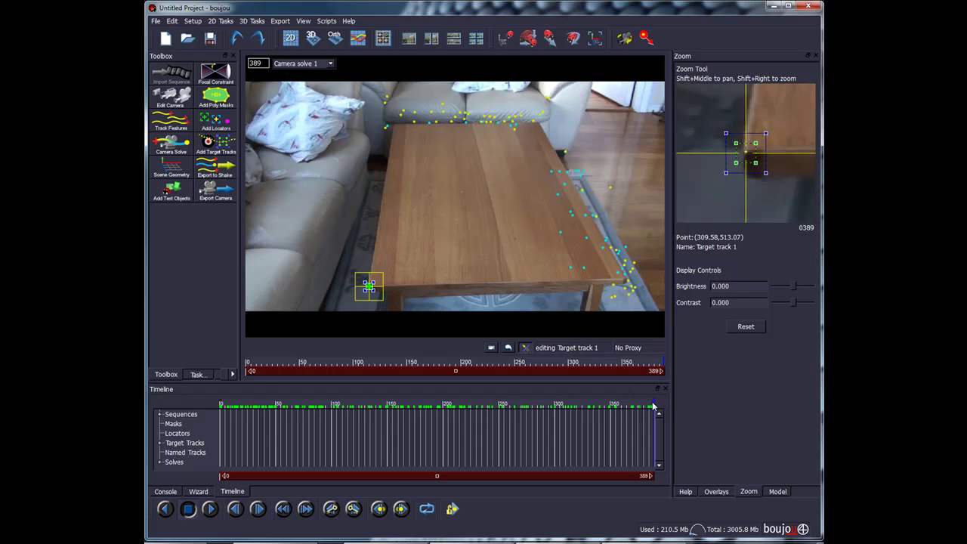
pyautogui.moveTo(639, 406); pyautogui.dragTo(225, 425)
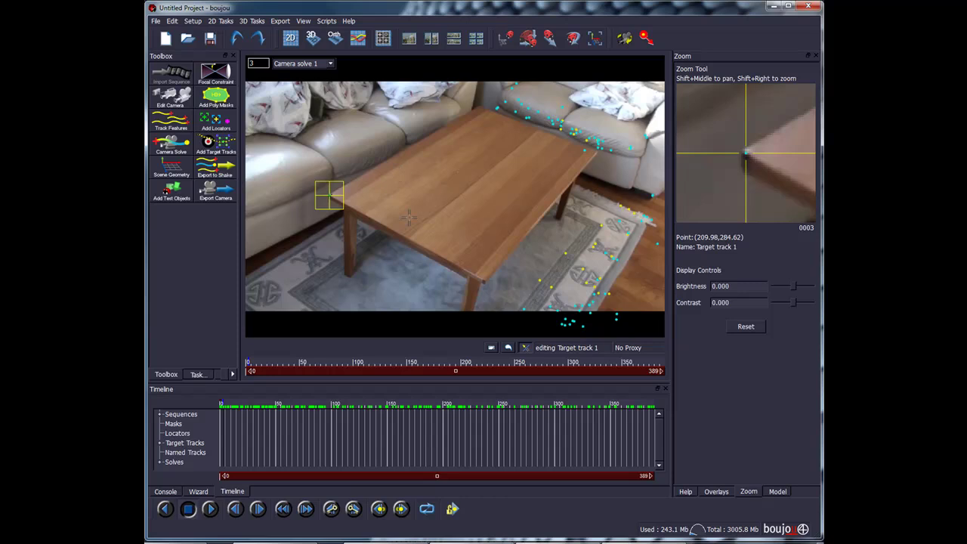
pyautogui.click(525, 347)
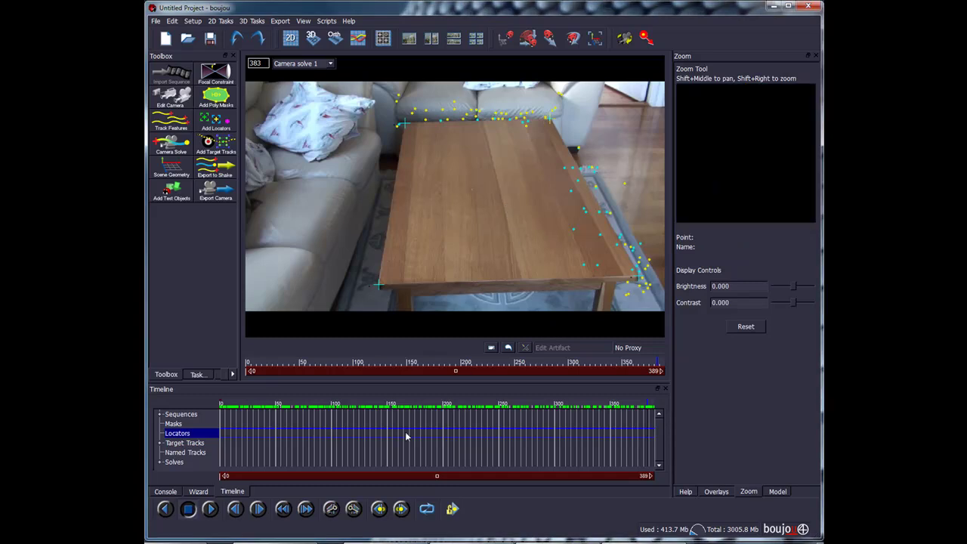
# - At about frame 120, view the 3D scene from above, select the target points, and open Scene Geometry
pyautogui.moveTo(504, 421); pyautogui.dragTo(225, 415)
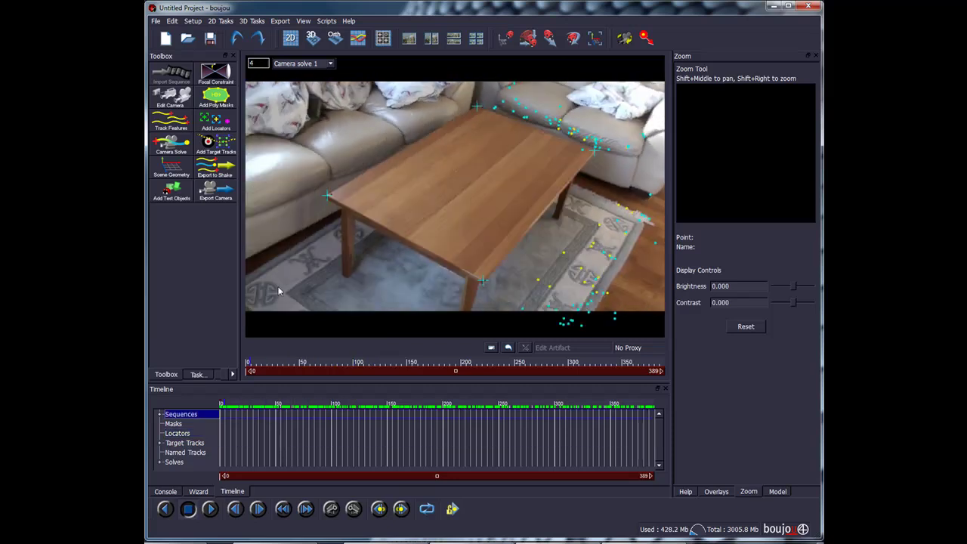
pyautogui.click(312, 39)
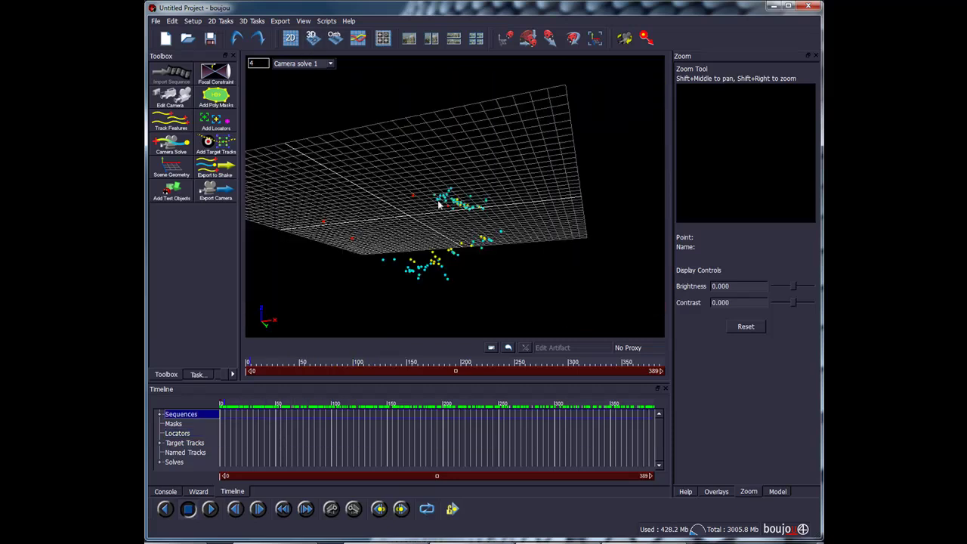
pyautogui.moveTo(441, 204); pyautogui.dragTo(507, 257, button='middle')
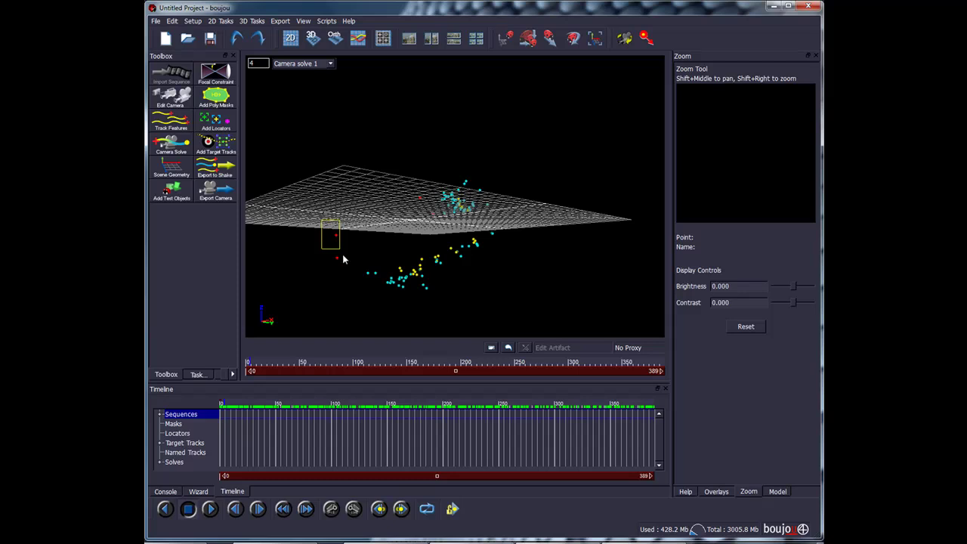
pyautogui.moveTo(354, 272); pyautogui.dragTo(415, 182, button='middle')
pyautogui.moveTo(435, 184); pyautogui.dragTo(325, 268)
pyautogui.moveTo(325, 268); pyautogui.dragTo(457, 261, button='middle')
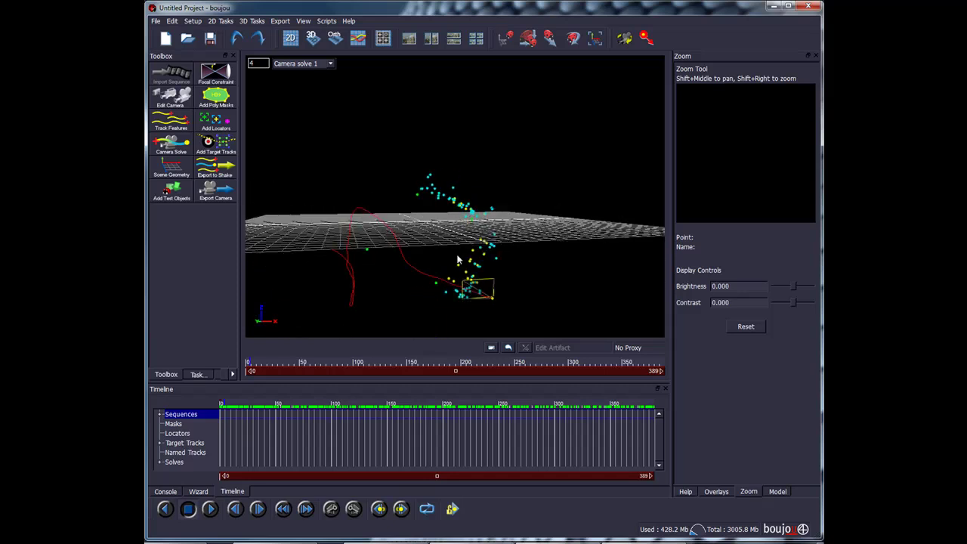
pyautogui.click(179, 166)
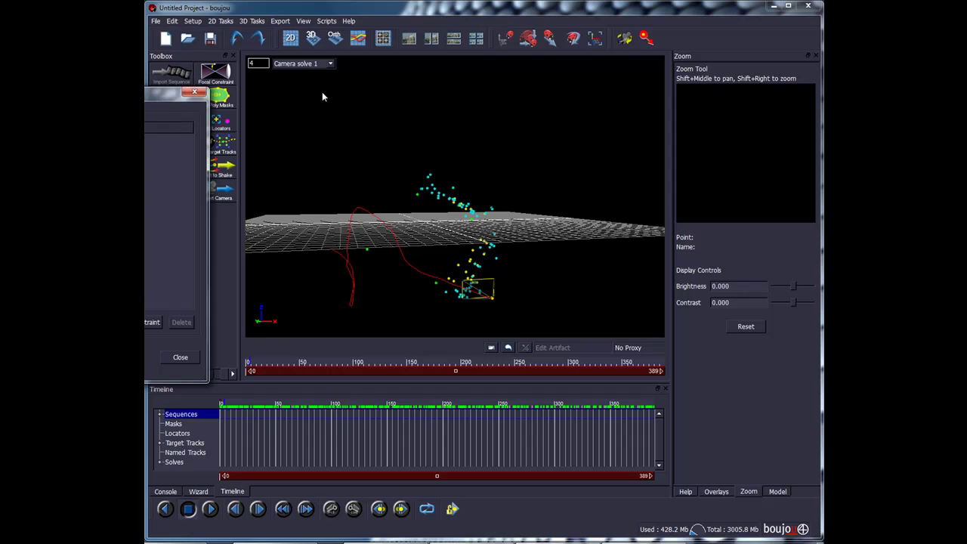
# - Add a 'plane parallel to x-y plane' hint connected to the four selected tracks and update the coordinate frame
pyautogui.moveTo(178, 96); pyautogui.dragTo(477, 85)
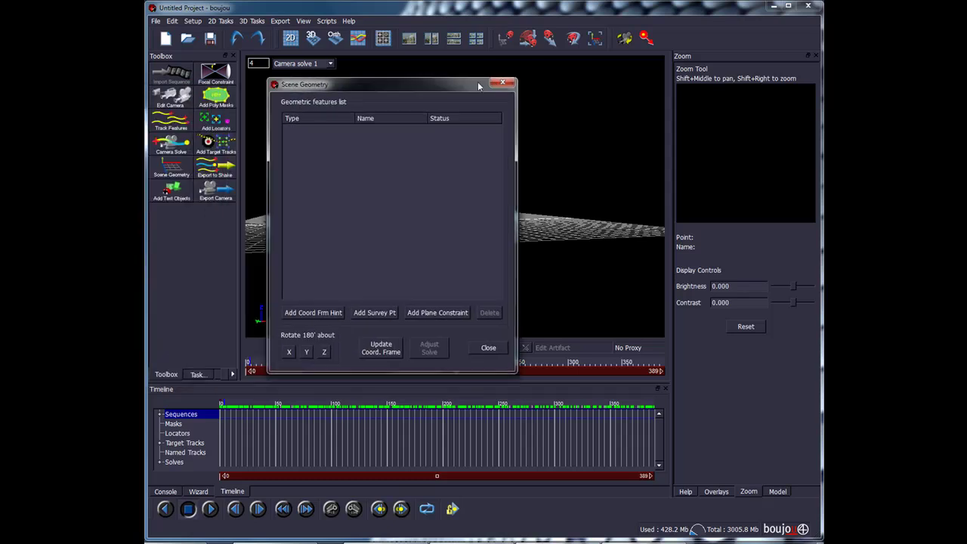
pyautogui.click(314, 312)
pyautogui.click(469, 257)
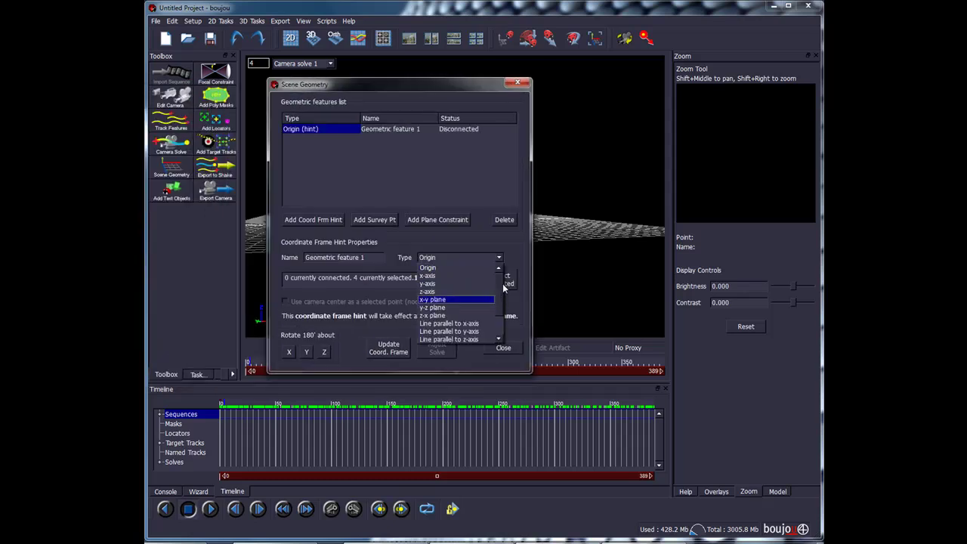
pyautogui.scroll(-1, 501, 298)
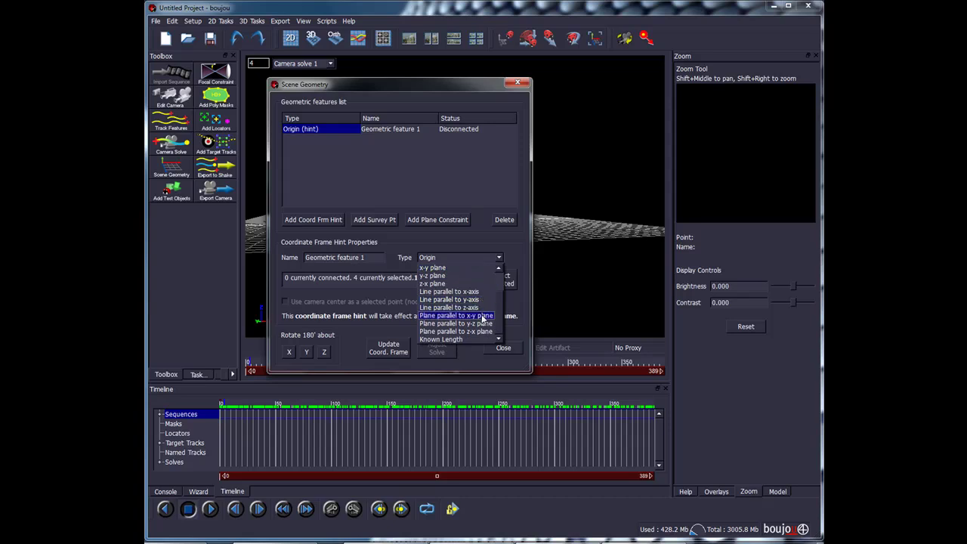
pyautogui.click(481, 315)
pyautogui.click(496, 281)
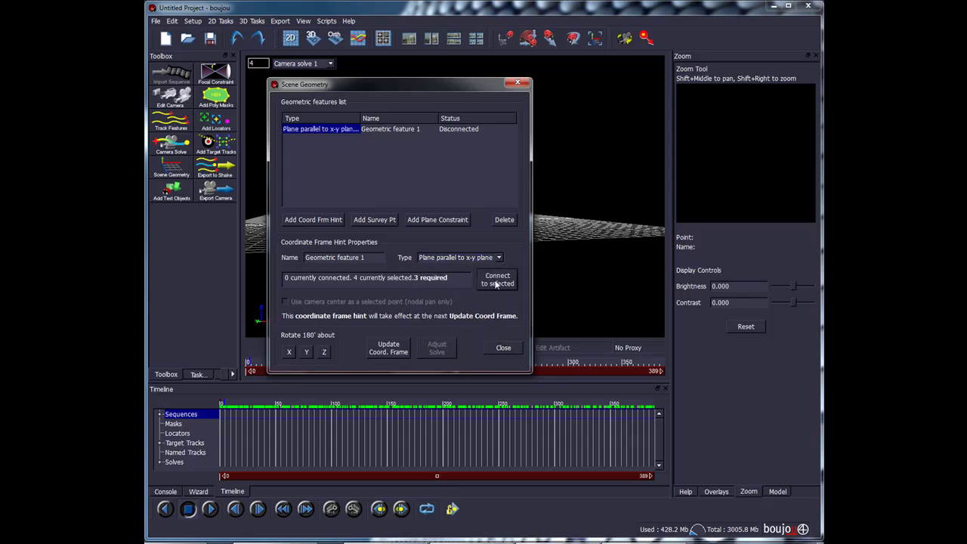
pyautogui.click(388, 349)
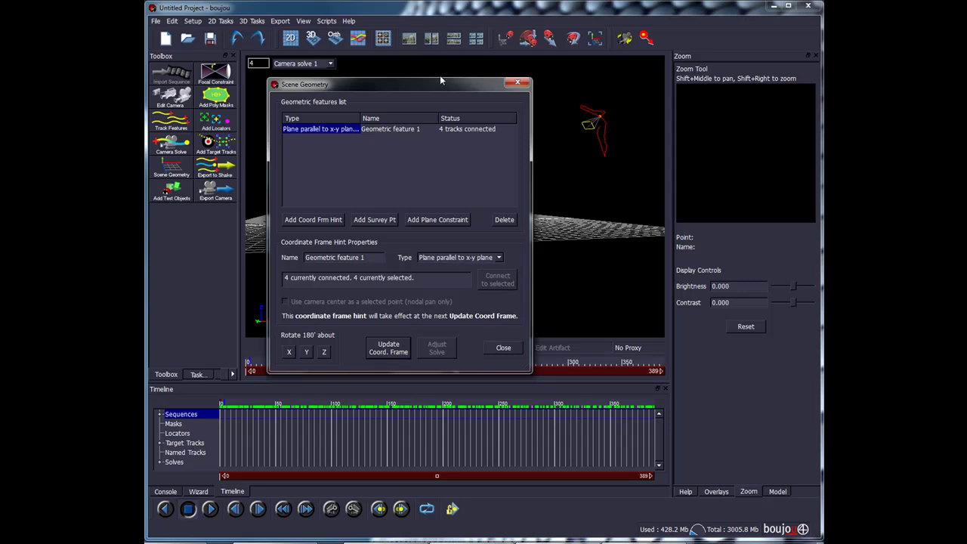
# - Orbit to inspect the new alignment and select two points to define an axis
pyautogui.moveTo(438, 80); pyautogui.dragTo(777, 98)
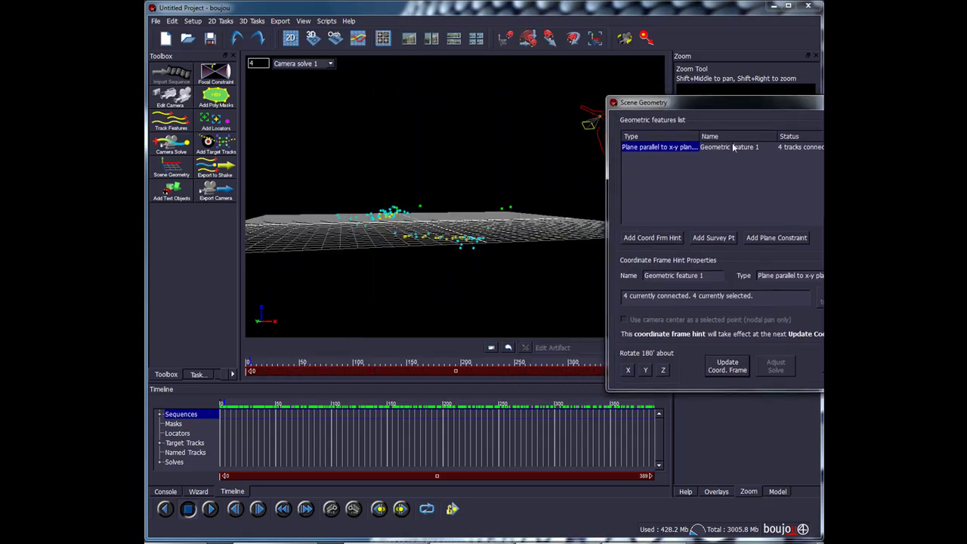
pyautogui.keyDown('shift'); pyautogui.moveTo(510, 262); pyautogui.dragTo(390, 218); pyautogui.keyUp('shift')
pyautogui.keyDown('shift'); pyautogui.moveTo(427, 274); pyautogui.dragTo(413, 330); pyautogui.keyUp('shift')
pyautogui.moveTo(366, 199); pyautogui.dragTo(424, 263)
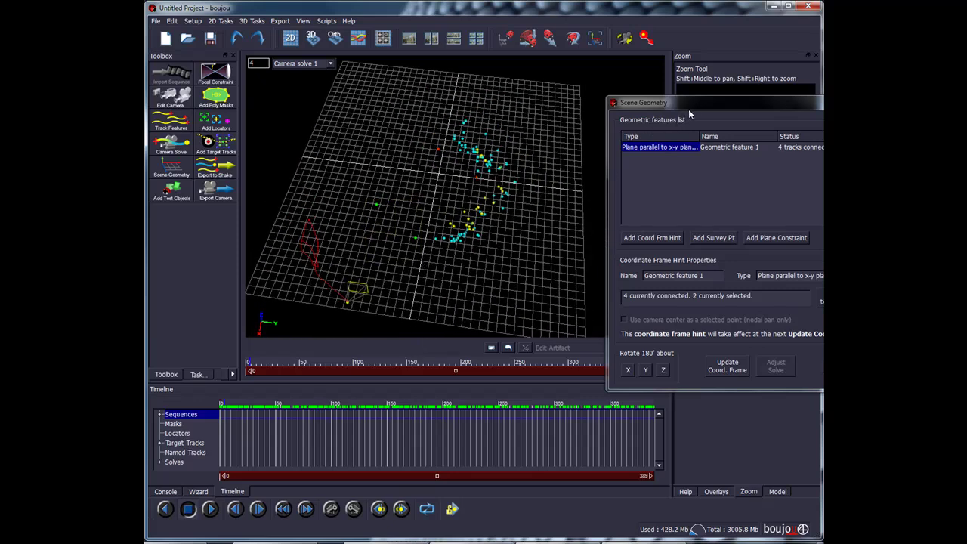
pyautogui.moveTo(689, 111); pyautogui.dragTo(680, 96)
# - Add an x-axis hint connected to the two selected tracks, update the coordinate frame, and close Scene Geometry
pyautogui.click(647, 229)
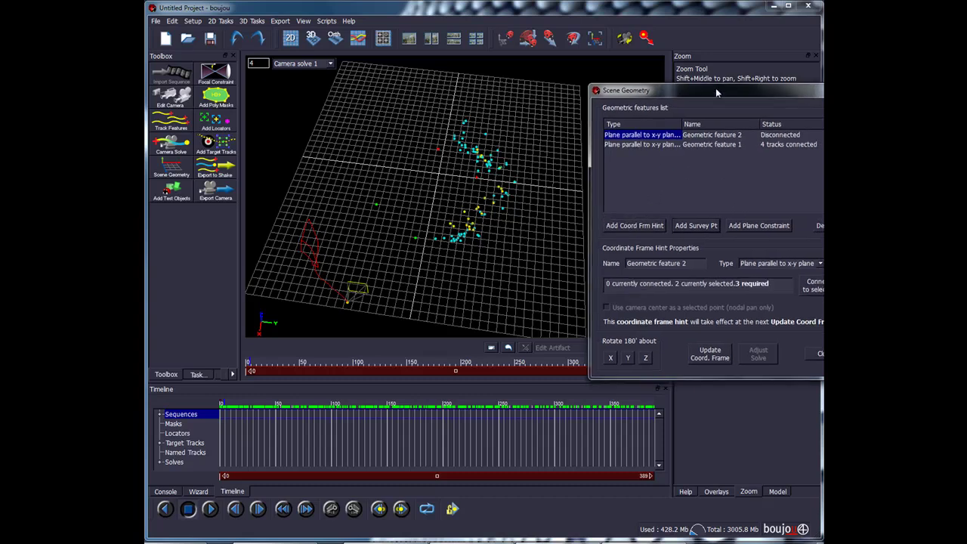
pyautogui.moveTo(716, 92); pyautogui.dragTo(653, 62)
pyautogui.click(727, 235)
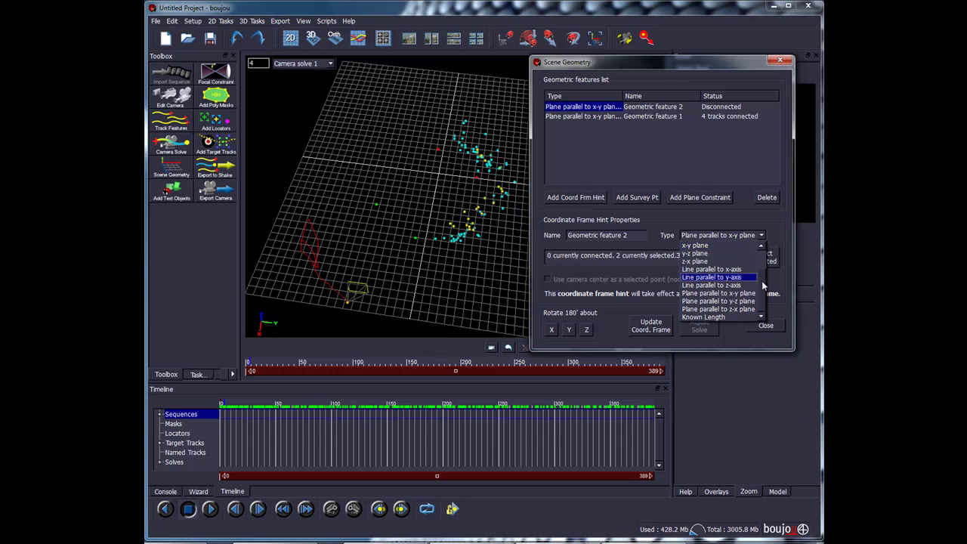
pyautogui.scroll(2, 763, 272)
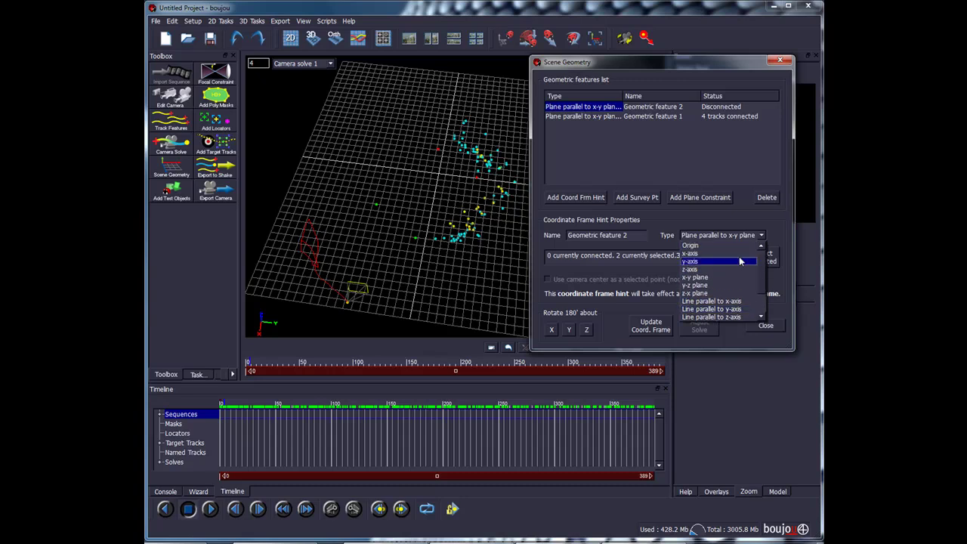
pyautogui.click(746, 254)
pyautogui.click(746, 258)
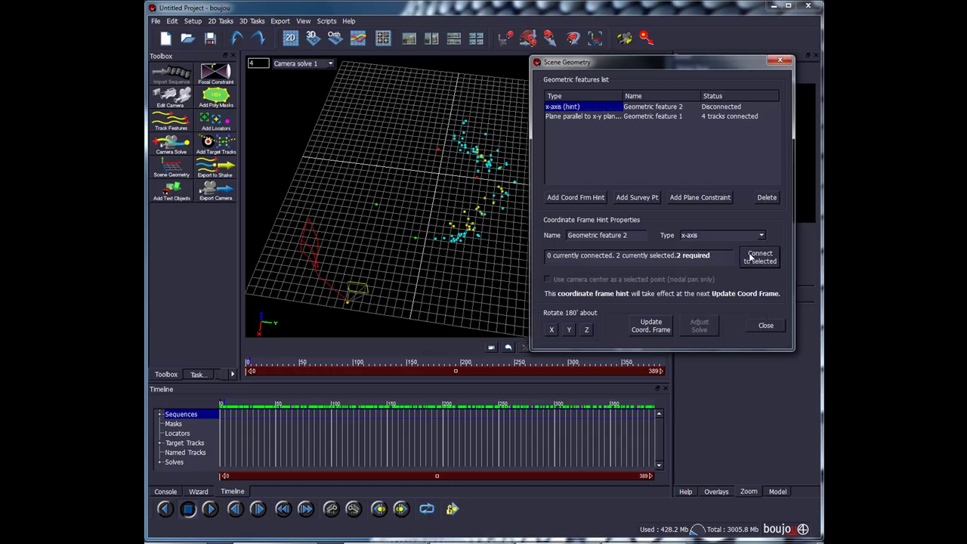
pyautogui.click(656, 330)
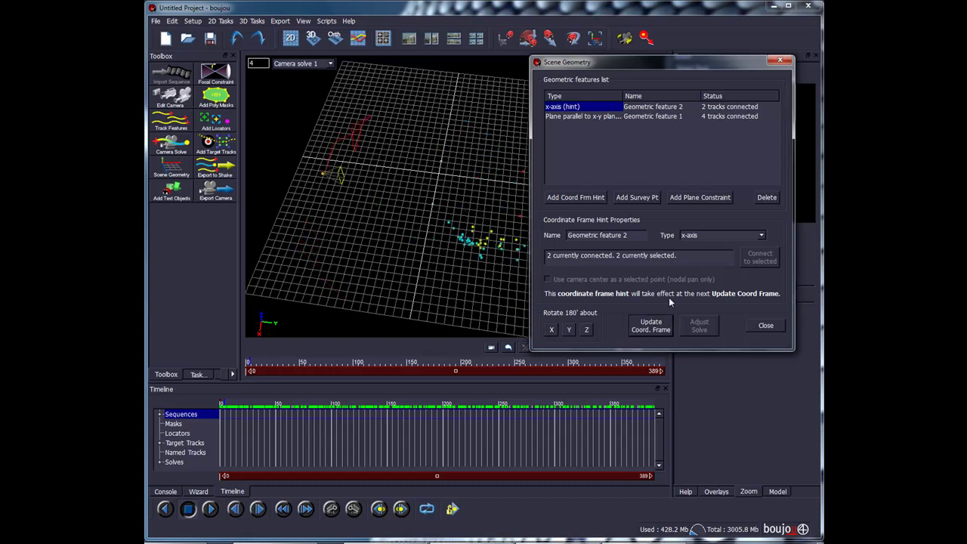
pyautogui.click(765, 326)
# - Orbit edge-on to the grid and marquee-select the tracked points lying on the tabletop
pyautogui.moveTo(429, 259); pyautogui.dragTo(439, 207, button='middle')
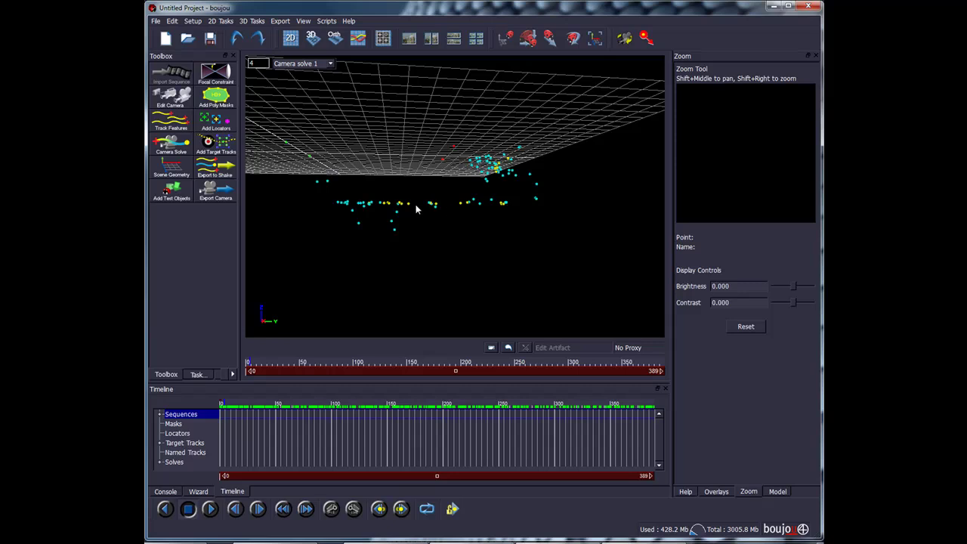
pyautogui.moveTo(356, 174); pyautogui.dragTo(302, 188)
pyautogui.moveTo(411, 210); pyautogui.dragTo(341, 265)
pyautogui.moveTo(486, 184); pyautogui.dragTo(458, 255, button='middle')
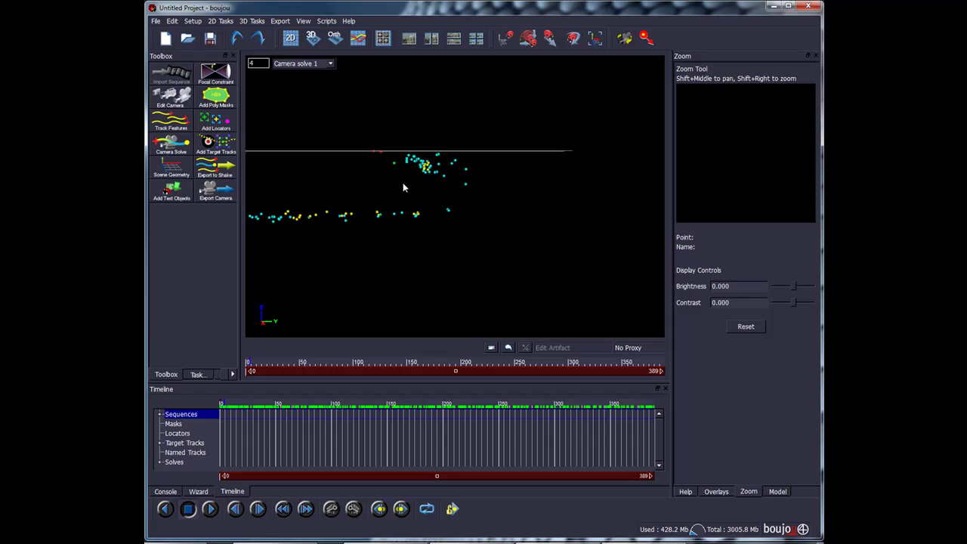
pyautogui.moveTo(506, 119); pyautogui.dragTo(438, 198)
pyautogui.moveTo(422, 166)
pyautogui.mouseDown(button='middle')
pyautogui.moveTo(410, 190)
pyautogui.moveTo(425, 218)
pyautogui.moveTo(401, 244)
pyautogui.moveTo(417, 173)
pyautogui.mouseUp(button='middle')
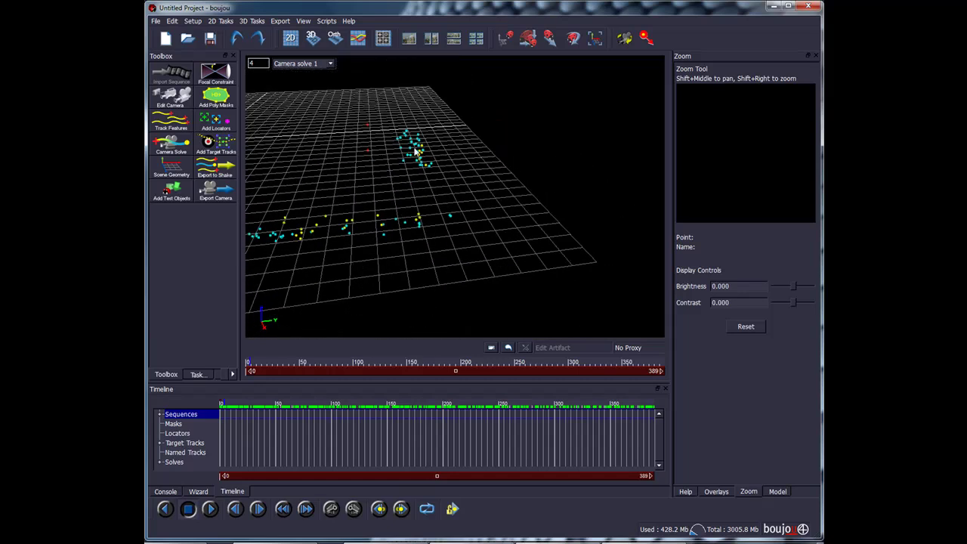
pyautogui.moveTo(376, 213); pyautogui.dragTo(432, 220, button='middle')
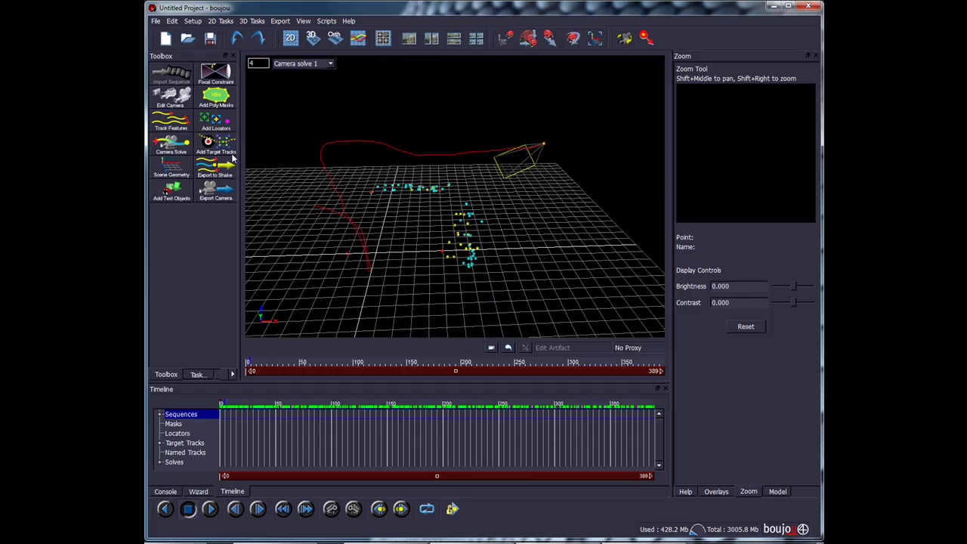
pyautogui.moveTo(325, 237); pyautogui.dragTo(443, 289)
# - Add a Known Length coordinate frame hint of 100 and update the coordinate frame
pyautogui.click(182, 167)
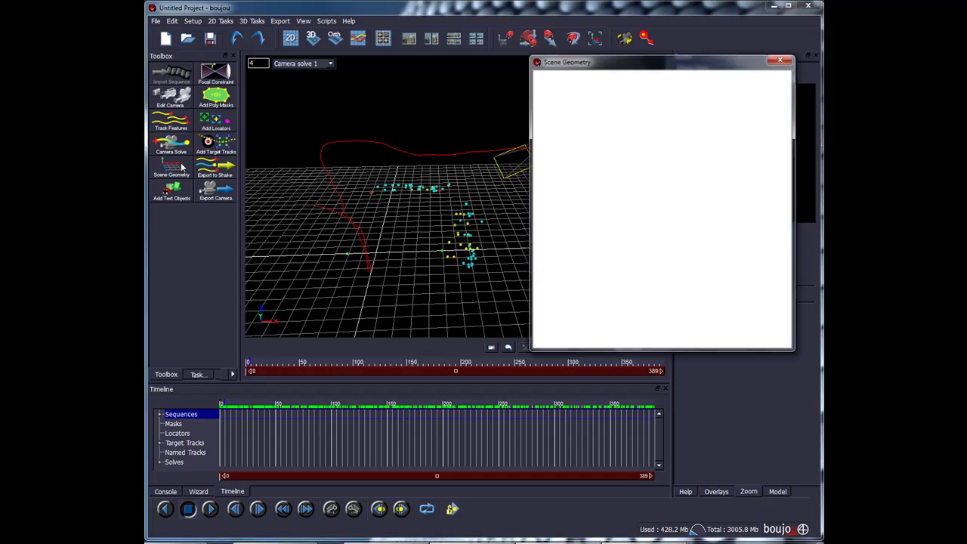
pyautogui.click(605, 199)
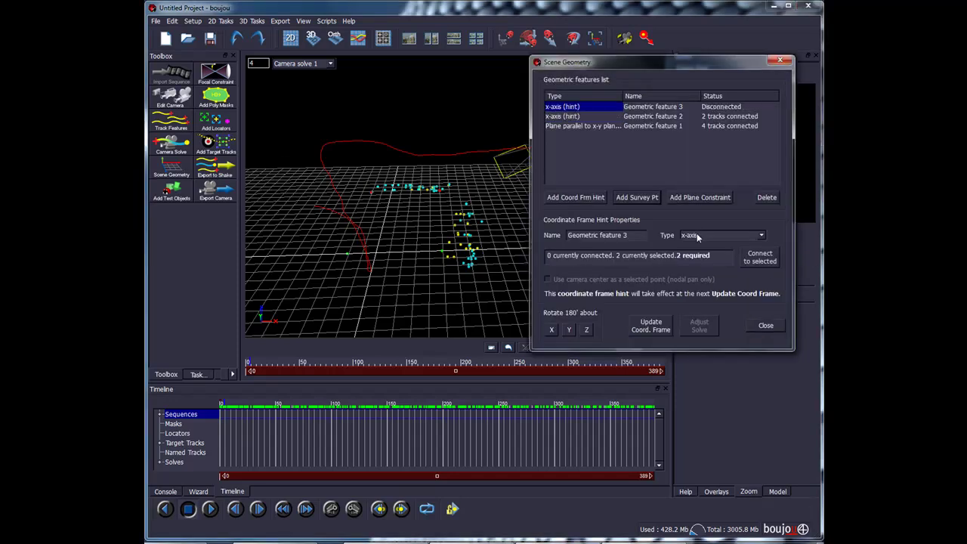
pyautogui.click(760, 235)
pyautogui.scroll(-3, 748, 294)
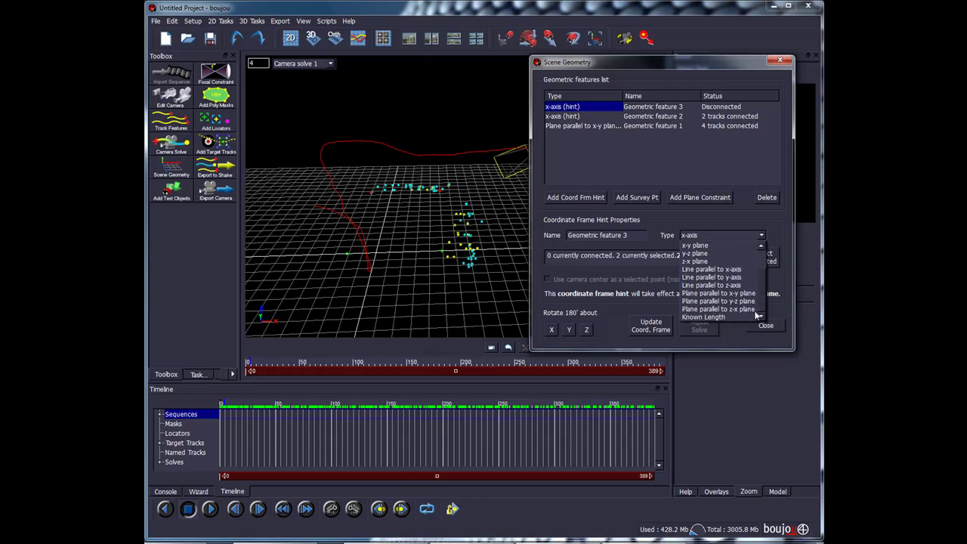
pyautogui.click(736, 316)
pyautogui.press('Tab')
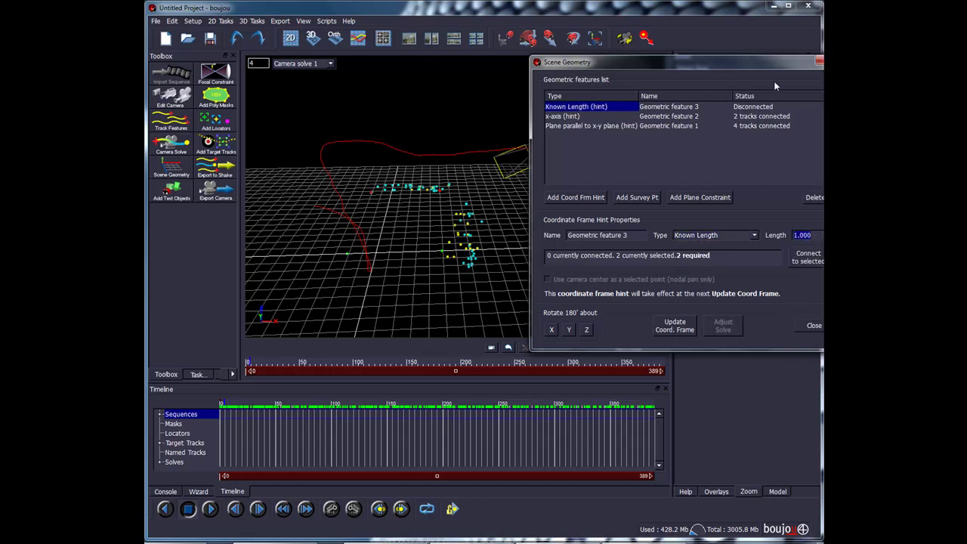
pyautogui.moveTo(775, 66); pyautogui.dragTo(681, 63)
pyautogui.write('100')
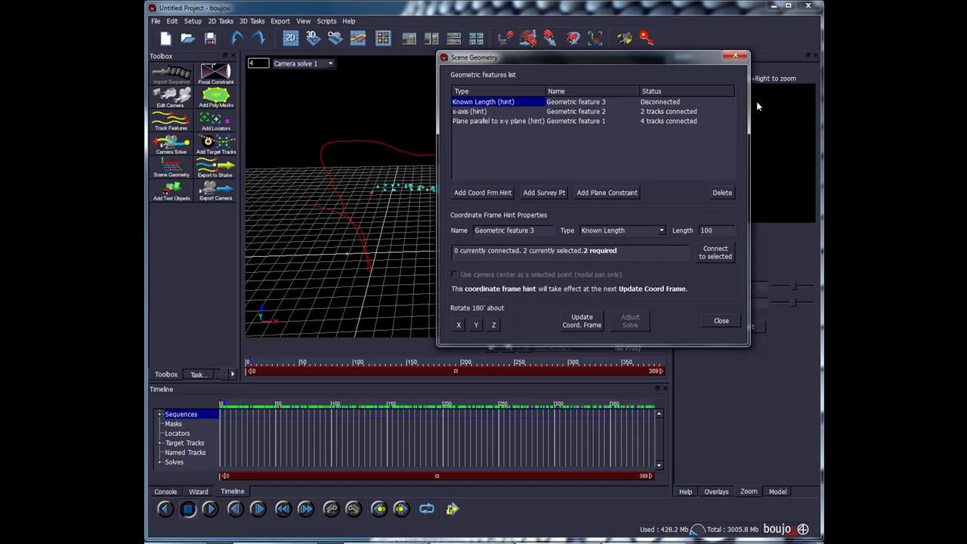
pyautogui.click(590, 317)
pyautogui.click(710, 321)
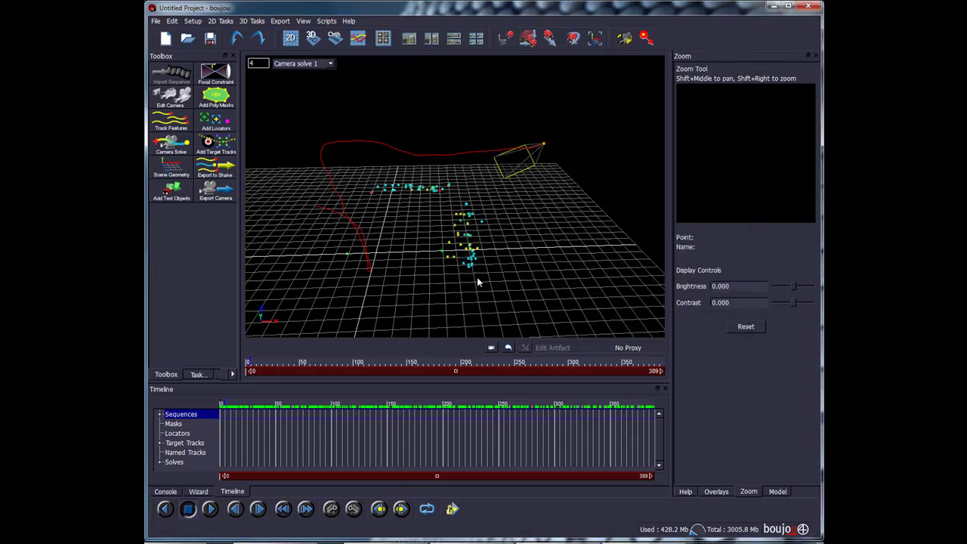
# - Link the Known Length hint to the two selected tracks, then update the coordinate frame and close
pyautogui.moveTo(477, 282); pyautogui.dragTo(423, 272)
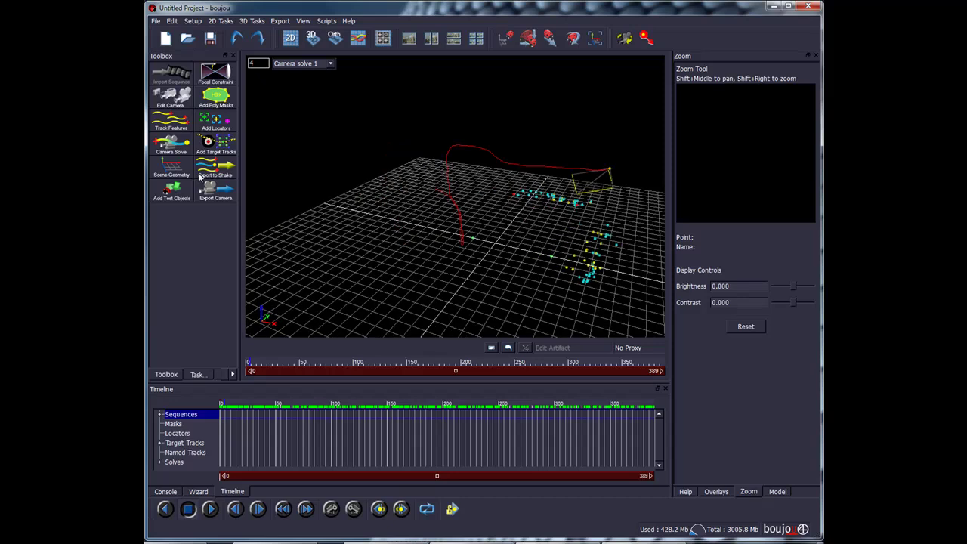
pyautogui.click(171, 168)
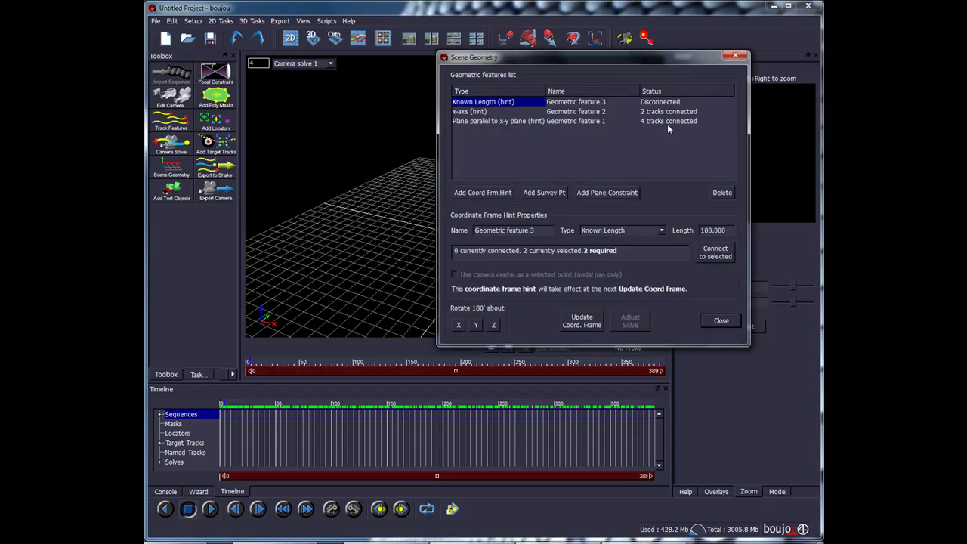
pyautogui.click(713, 254)
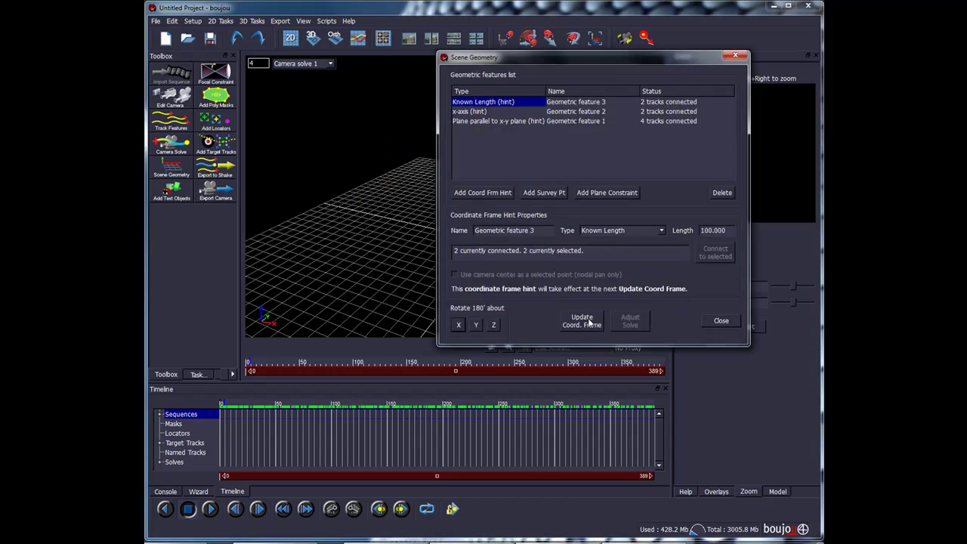
pyautogui.click(721, 321)
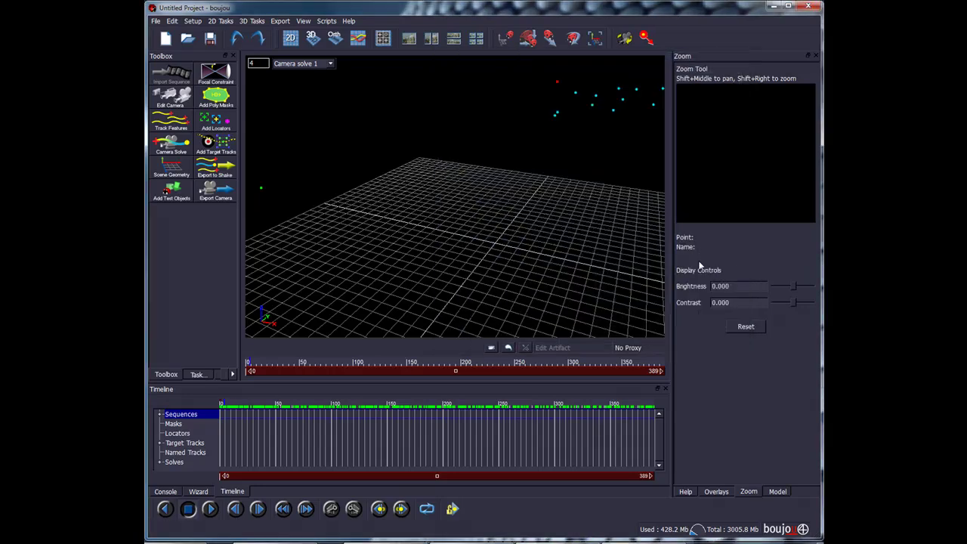
# - Box-select the tabletop tracking points in the 3D view and generate a mesh from them
pyautogui.moveTo(493, 236); pyautogui.dragTo(497, 281, button='right')
pyautogui.moveTo(496, 281); pyautogui.dragTo(554, 202)
pyautogui.moveTo(556, 310); pyautogui.dragTo(542, 271)
pyautogui.moveTo(566, 182); pyautogui.dragTo(416, 219)
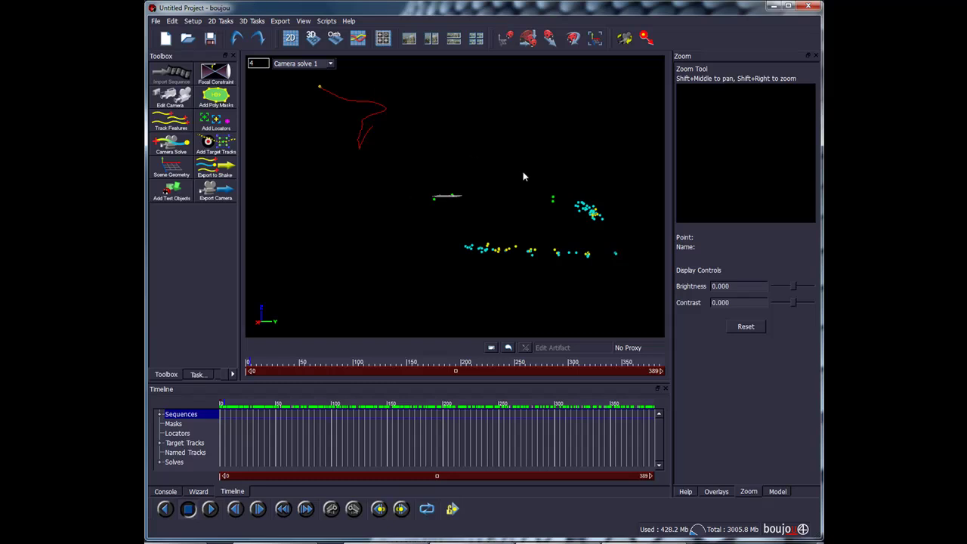
pyautogui.click(255, 21)
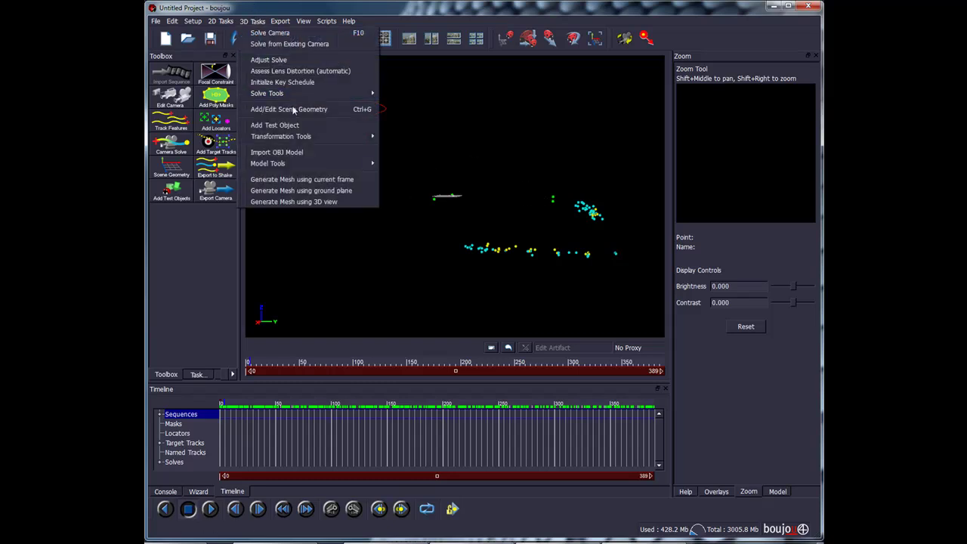
pyautogui.click(316, 179)
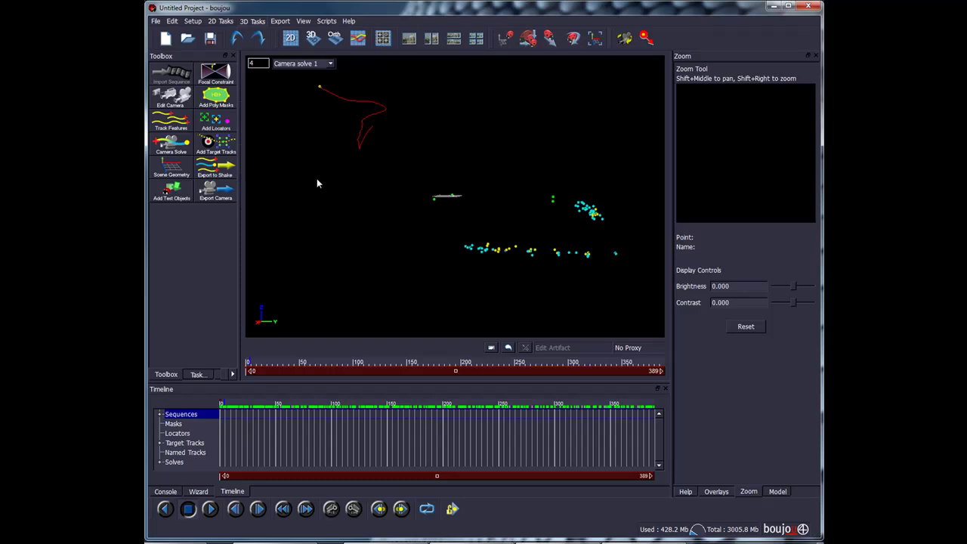
# - Switch to the 2D footage view and scrub the timeline to check the tabletop mesh fit
pyautogui.click(290, 37)
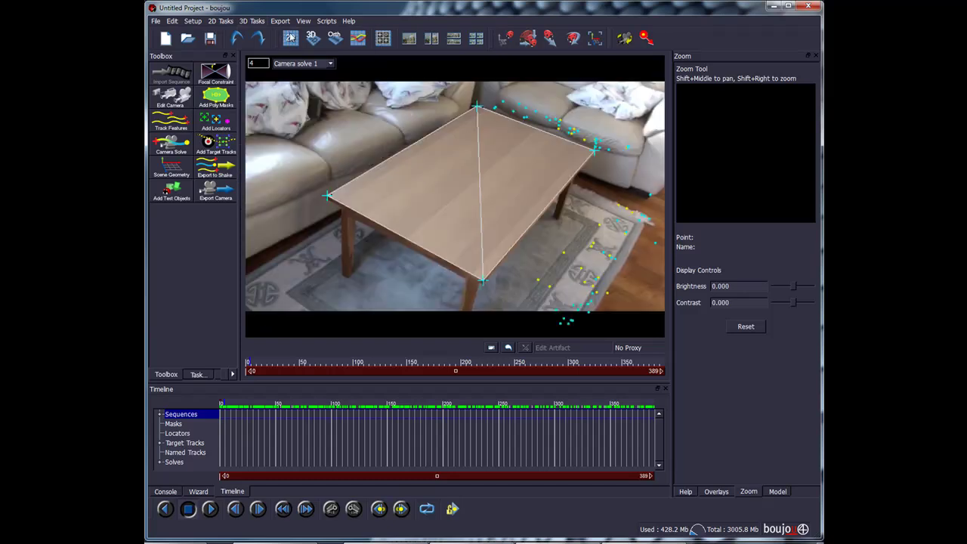
pyautogui.moveTo(231, 406); pyautogui.dragTo(212, 402)
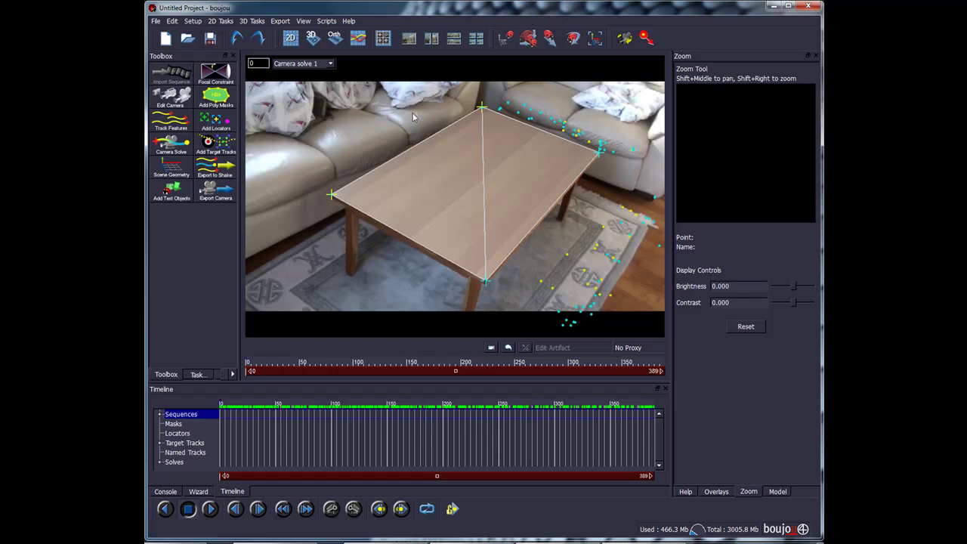
# - Export Camera solve 1 in 3D Studio Max format to Tutorial table.ms, overwriting the existing file
pyautogui.click(215, 191)
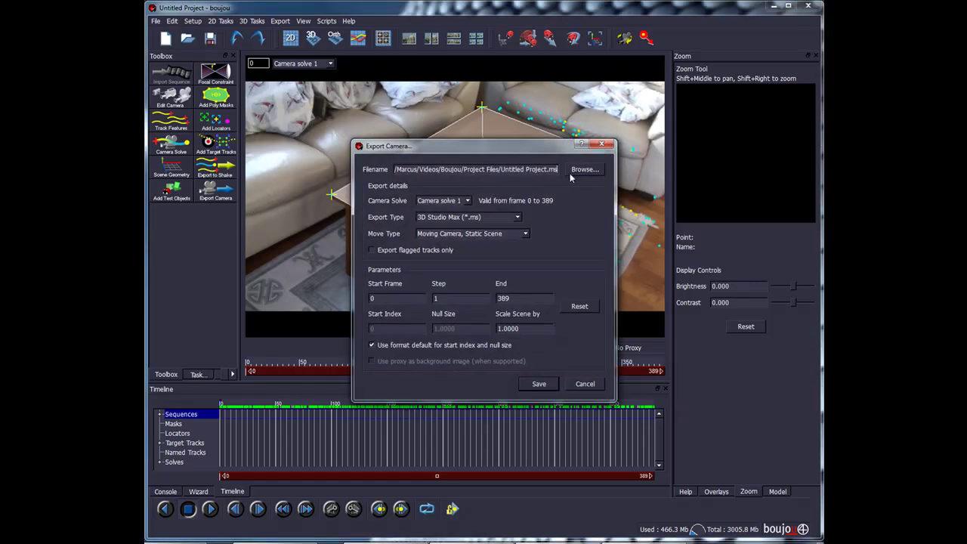
pyautogui.click(583, 170)
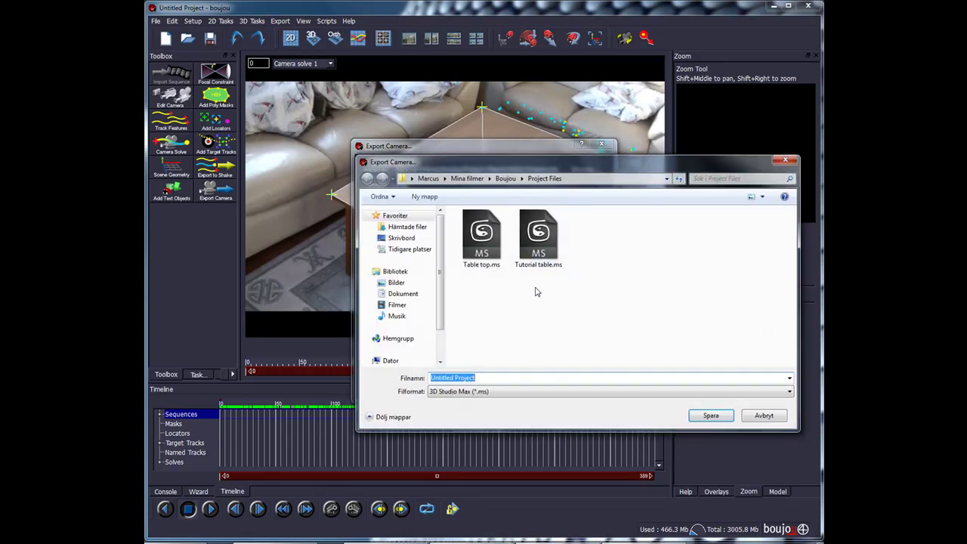
pyautogui.click(538, 240)
pyautogui.click(710, 416)
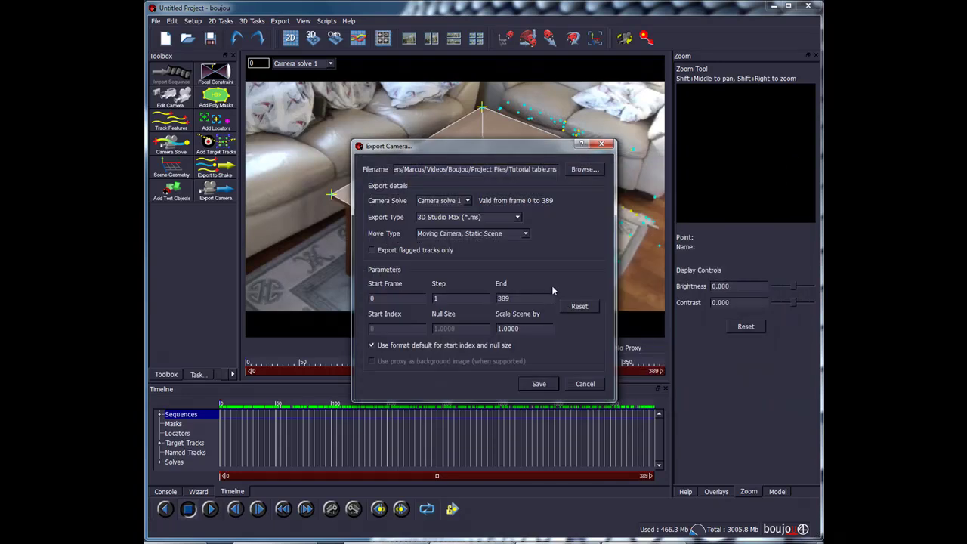
pyautogui.click(546, 383)
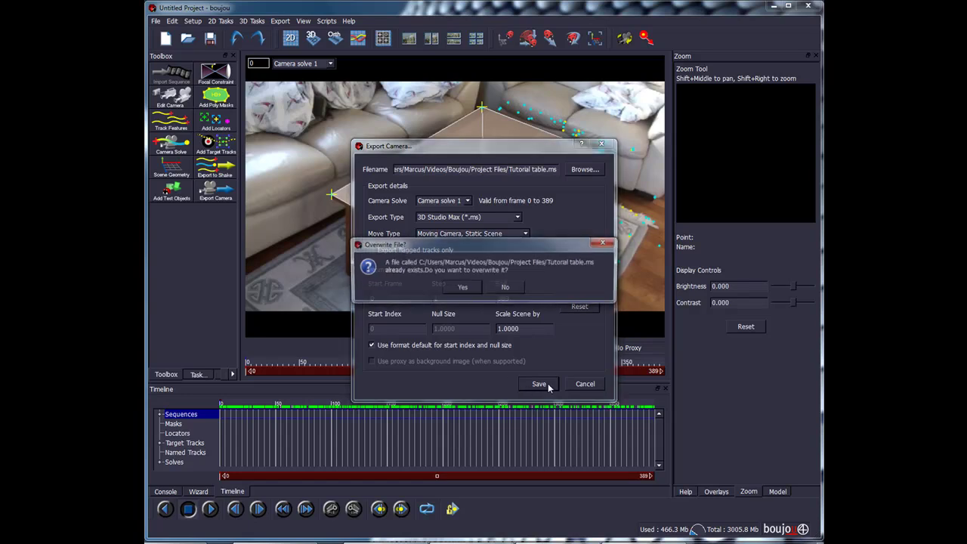
pyautogui.click(461, 287)
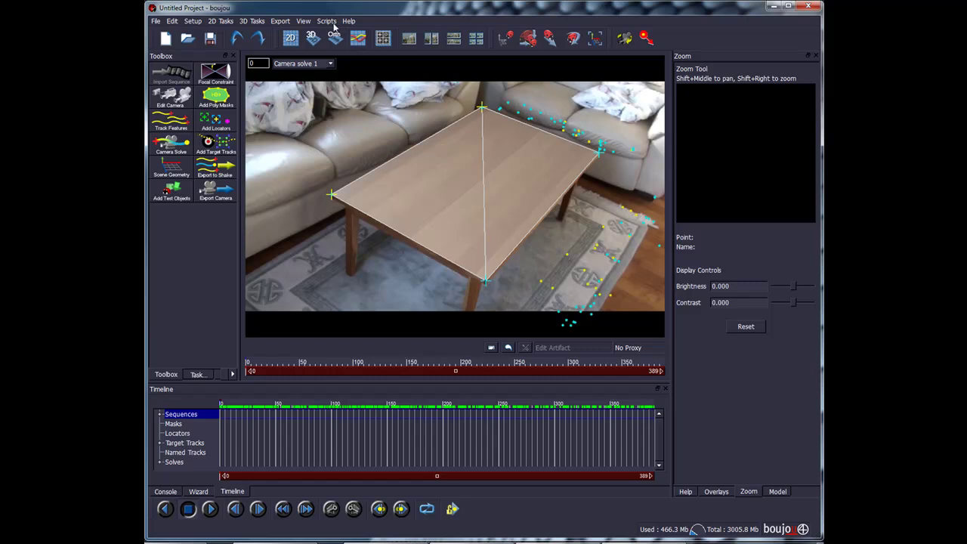
# - Export Mesh 1 as Wavefront OBJ to tutorial table.obj, overwriting the existing file
pyautogui.click(281, 22)
pyautogui.click(306, 99)
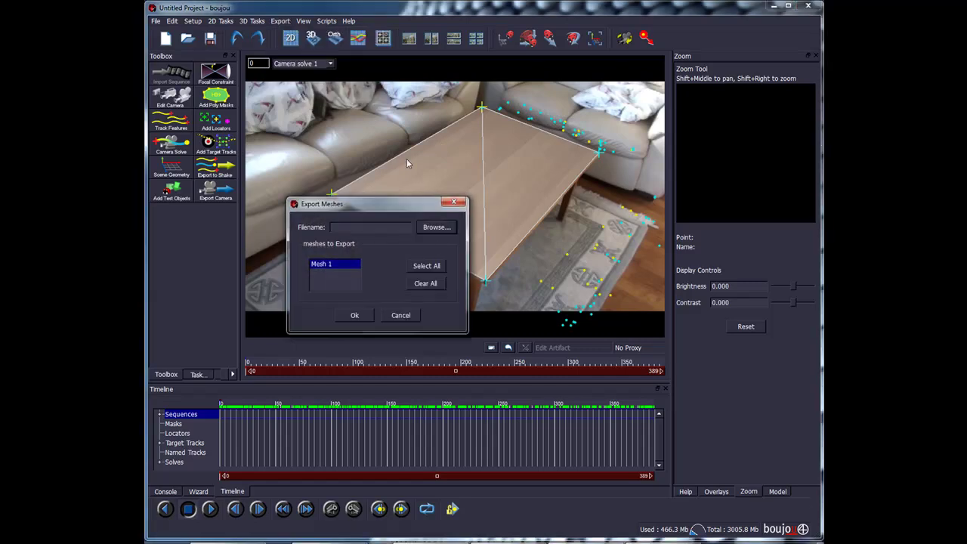
pyautogui.click(435, 228)
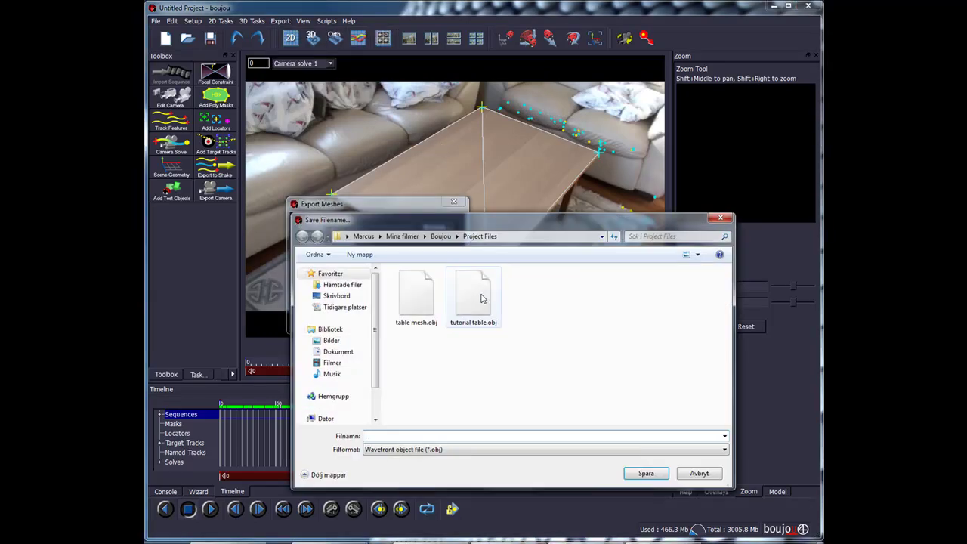
pyautogui.click(484, 297)
pyautogui.click(646, 473)
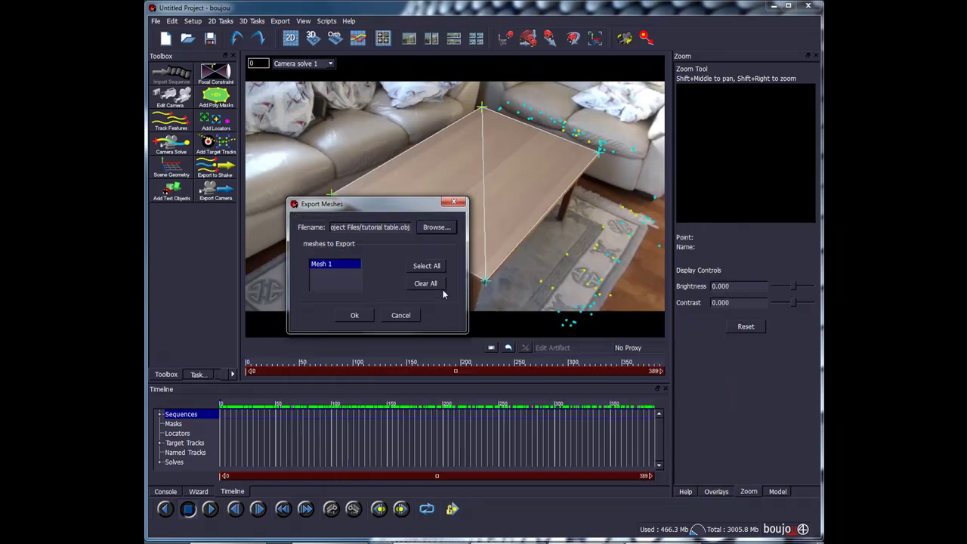
pyautogui.click(354, 315)
pyautogui.click(354, 284)
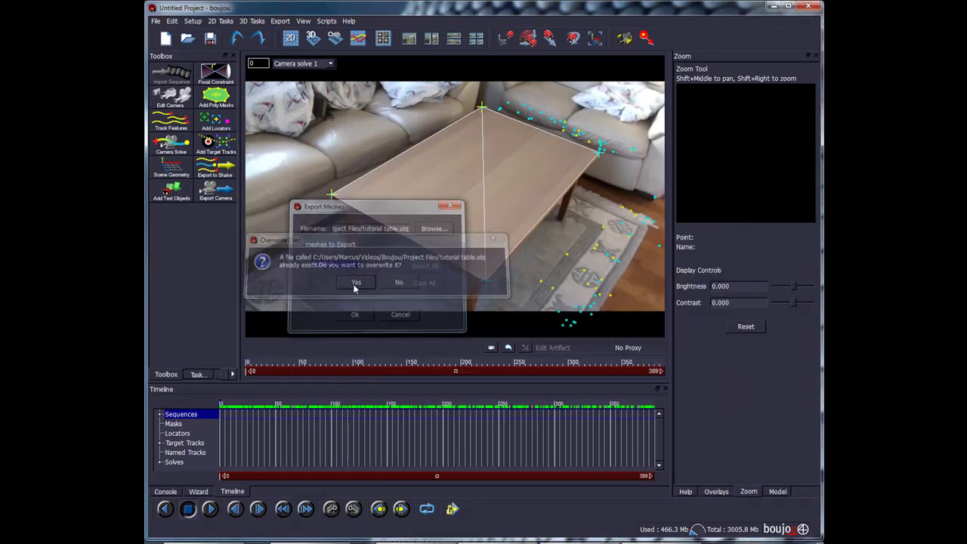